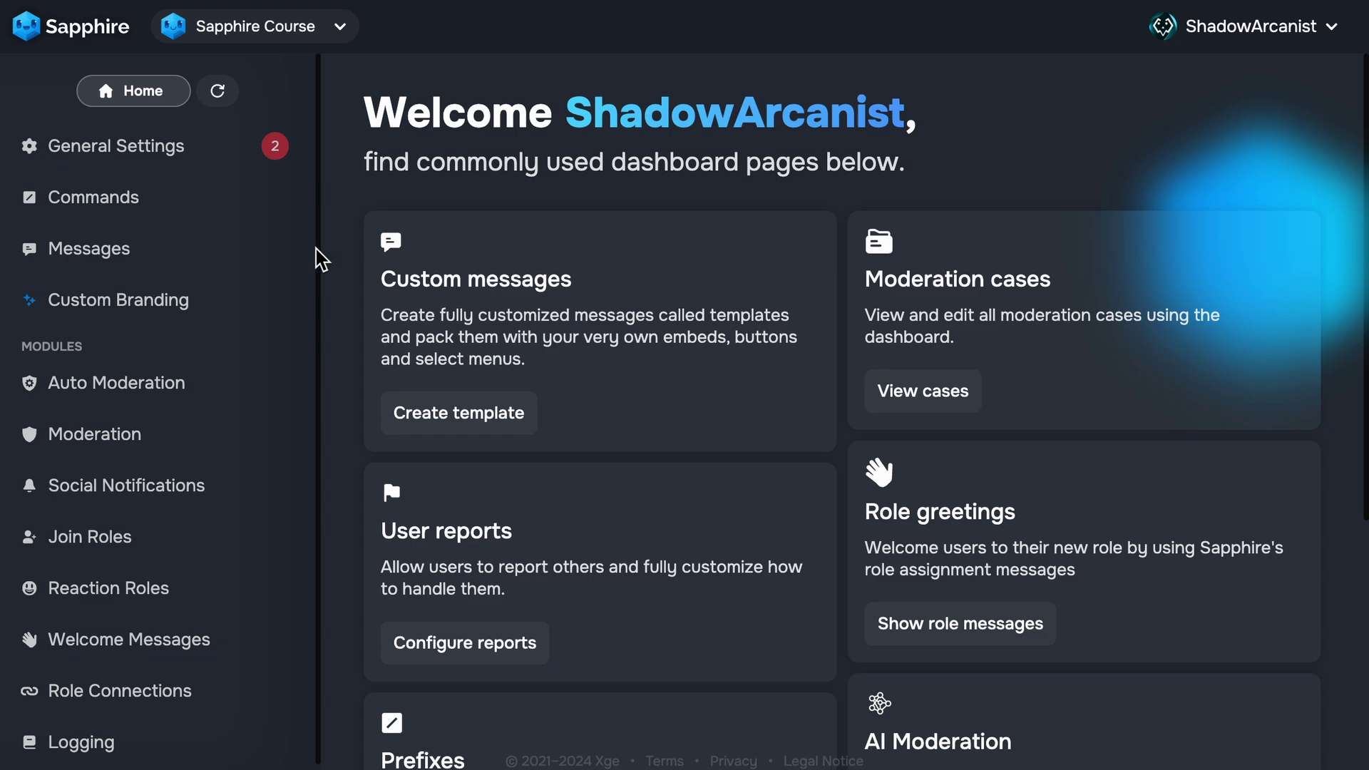
# - Go from Messages to the Use > Schedule section of the 'sapphire is a nice bot' template
pyautogui.click(152, 251)
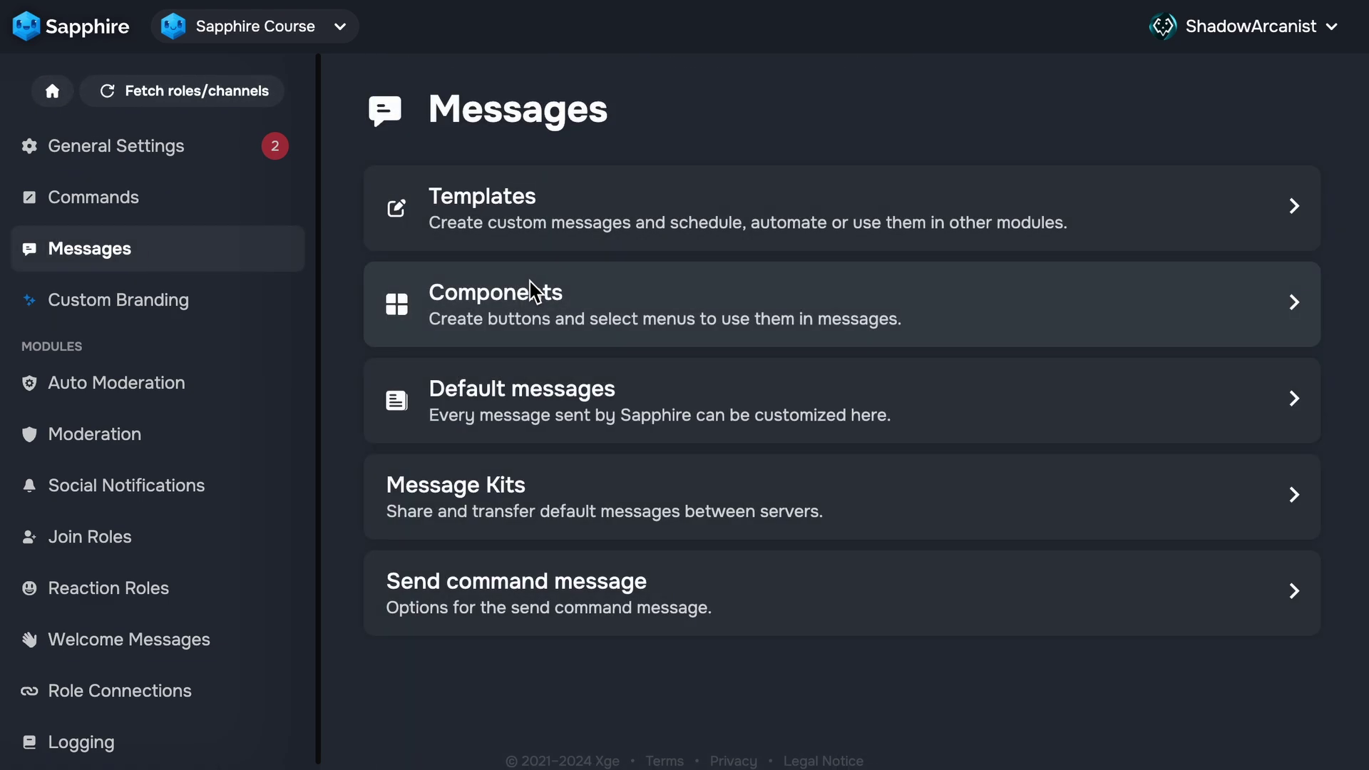
pyautogui.click(540, 239)
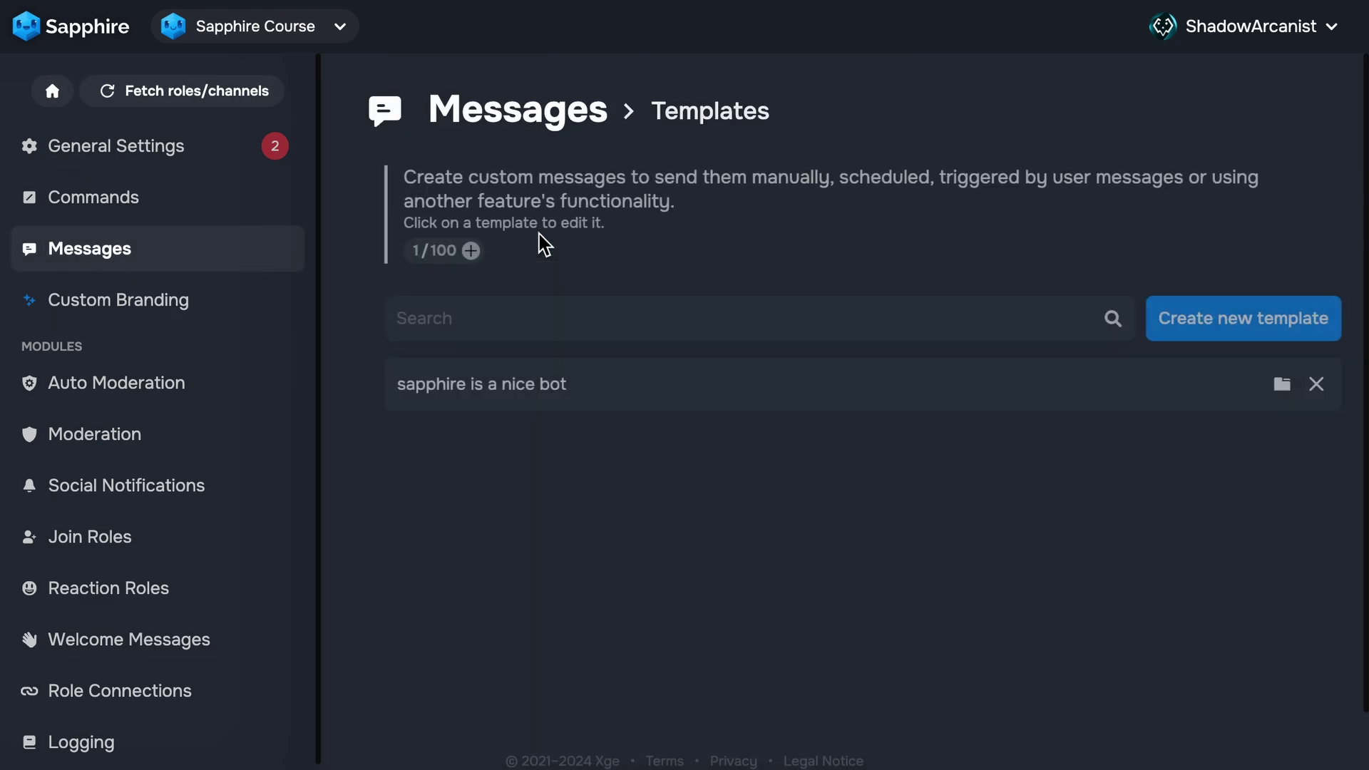
pyautogui.click(760, 394)
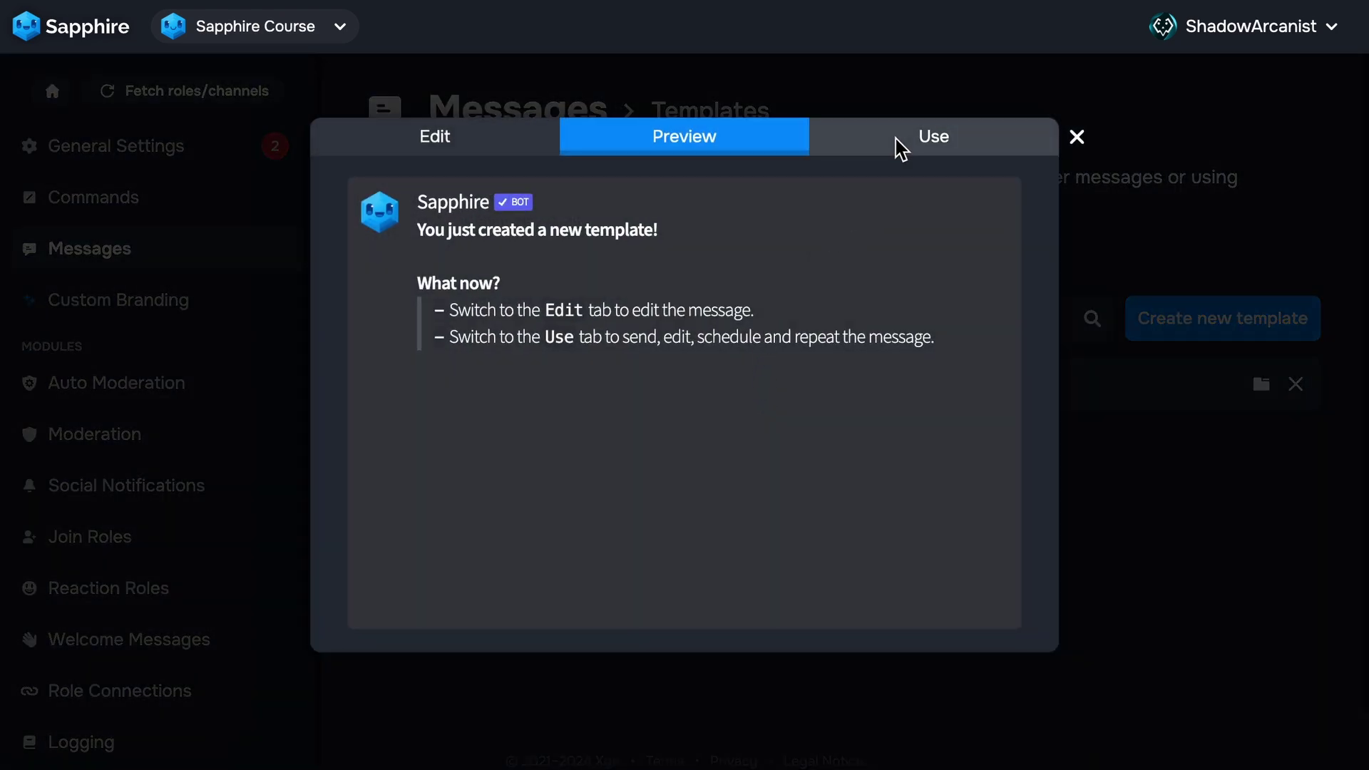
pyautogui.click(899, 145)
pyautogui.click(698, 208)
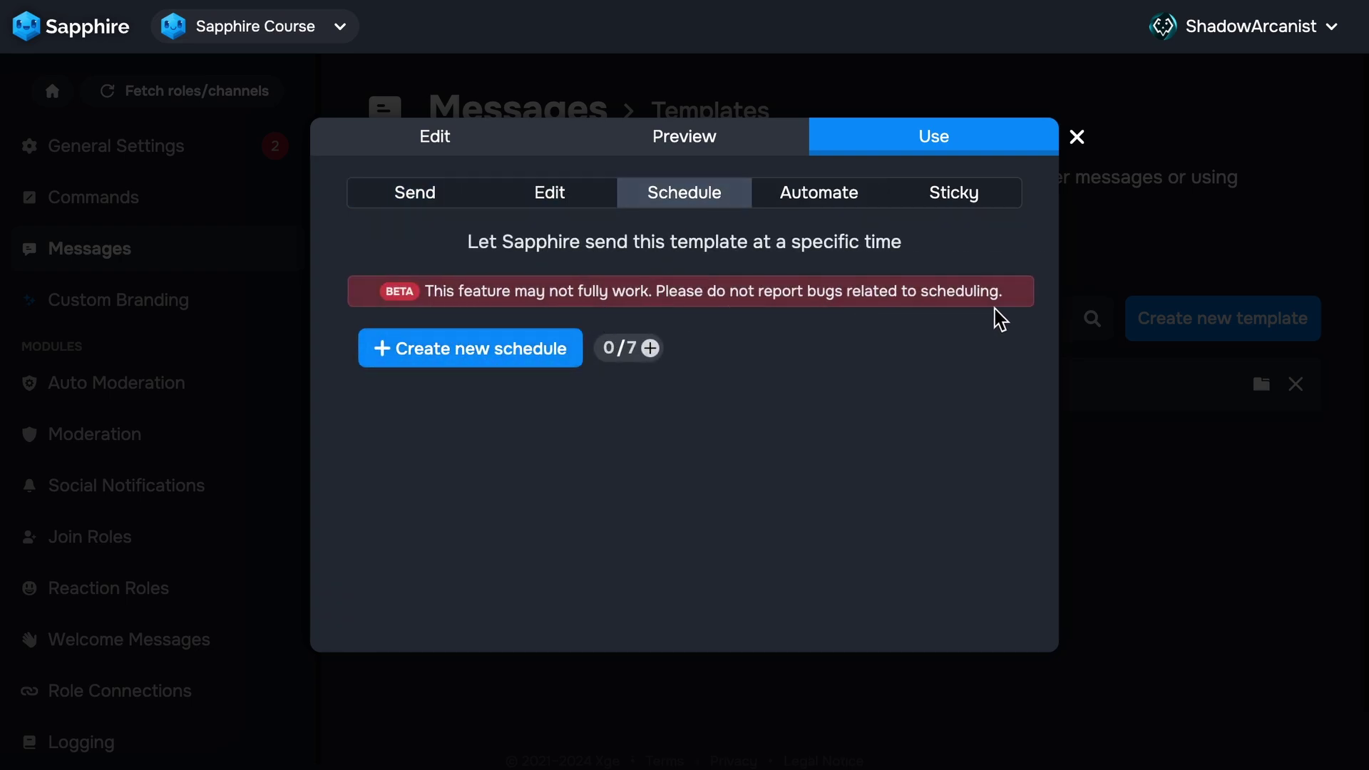
# - Create a new schedule (1/7) and set its channel to #general
pyautogui.click(545, 364)
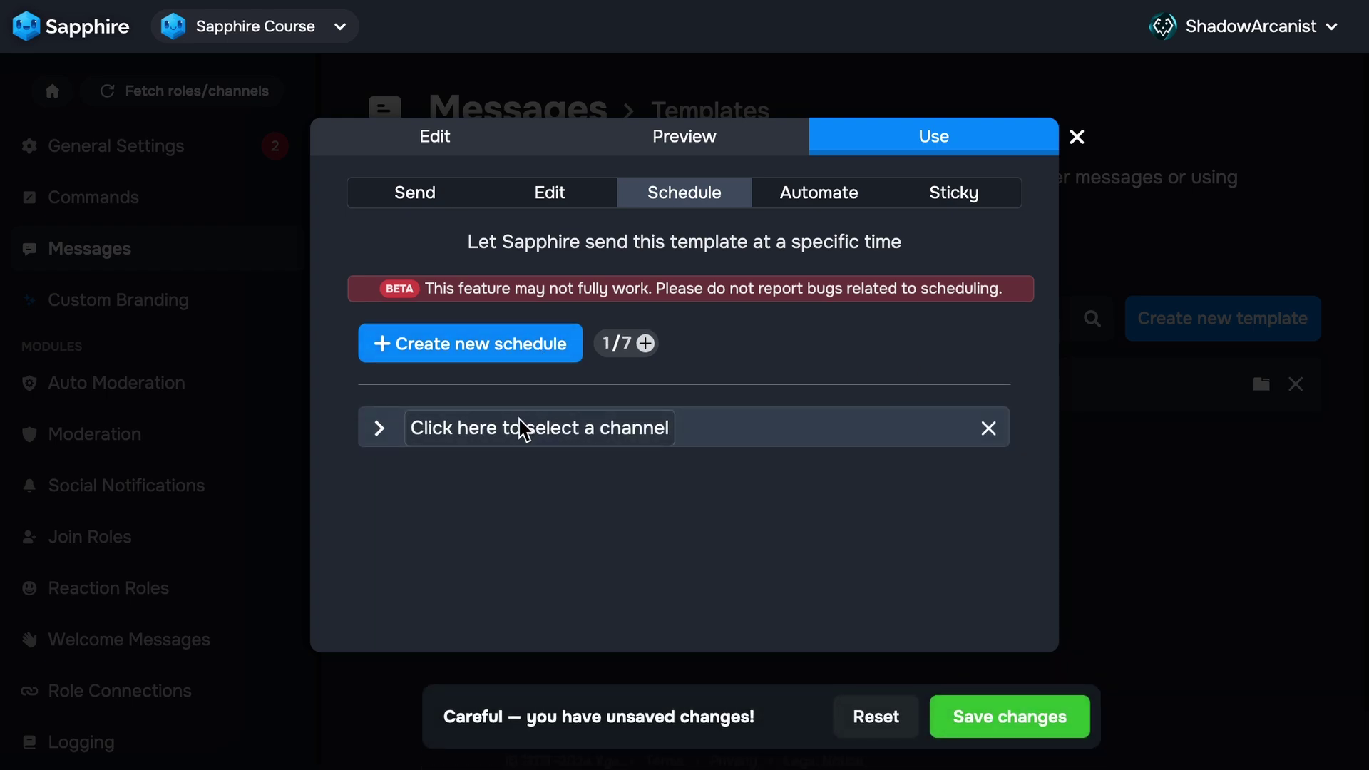
pyautogui.click(517, 437)
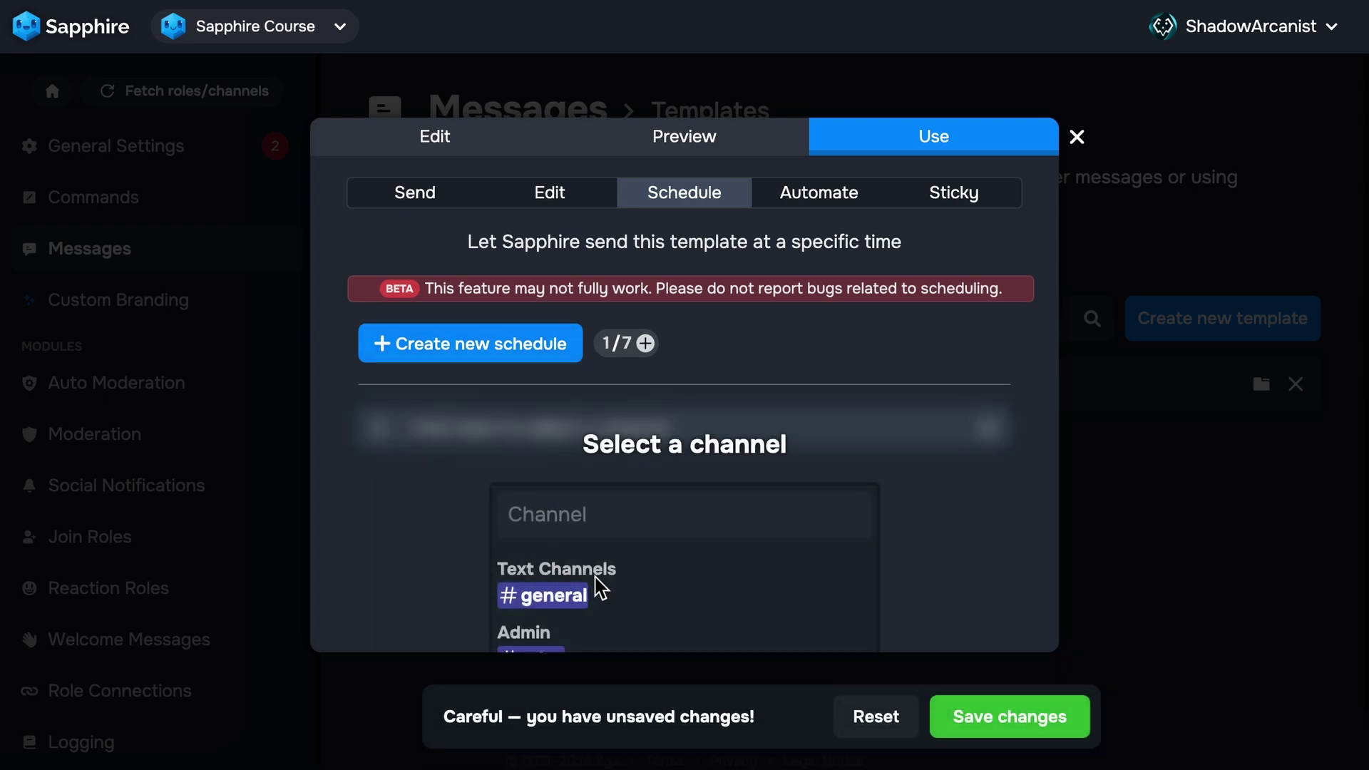
pyautogui.click(567, 598)
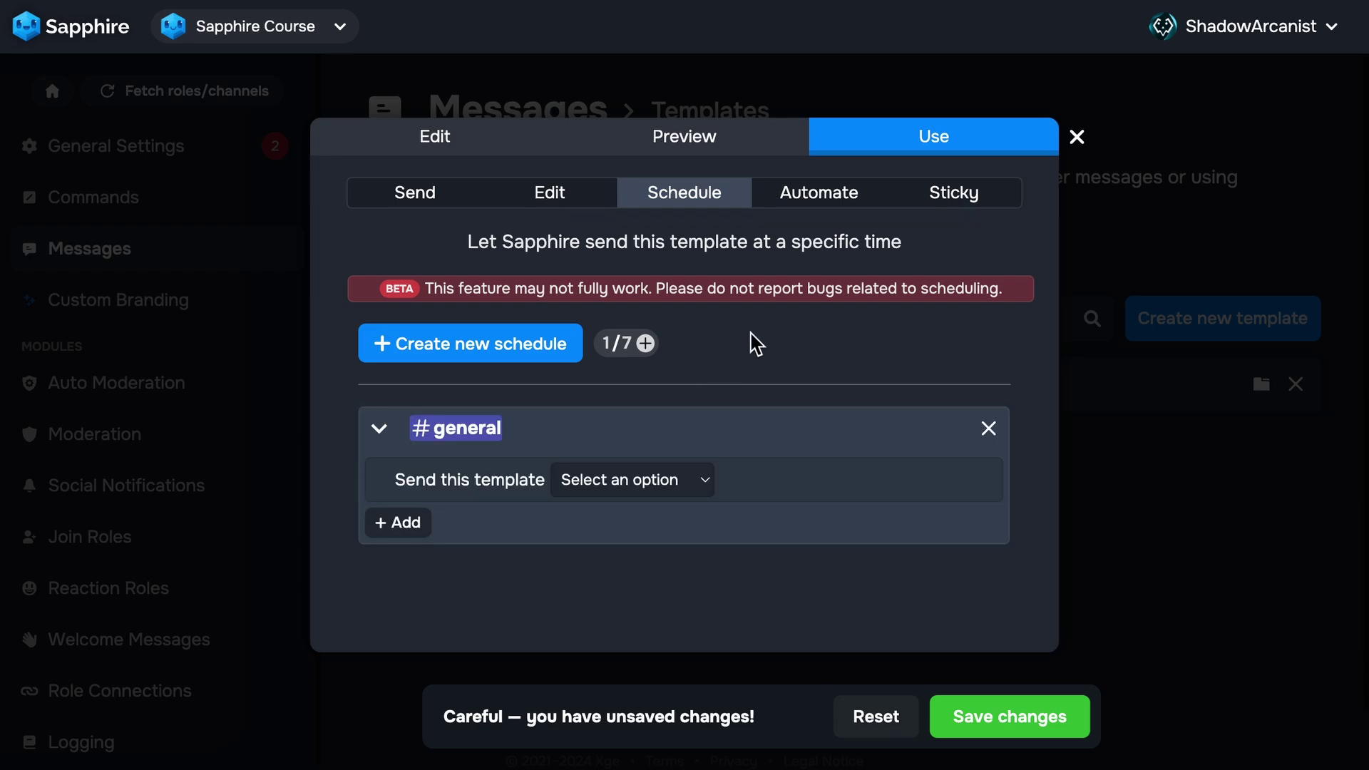
# - Make the schedule send at a specific date: 16 January 2025, 10:03 AM
pyautogui.click(630, 489)
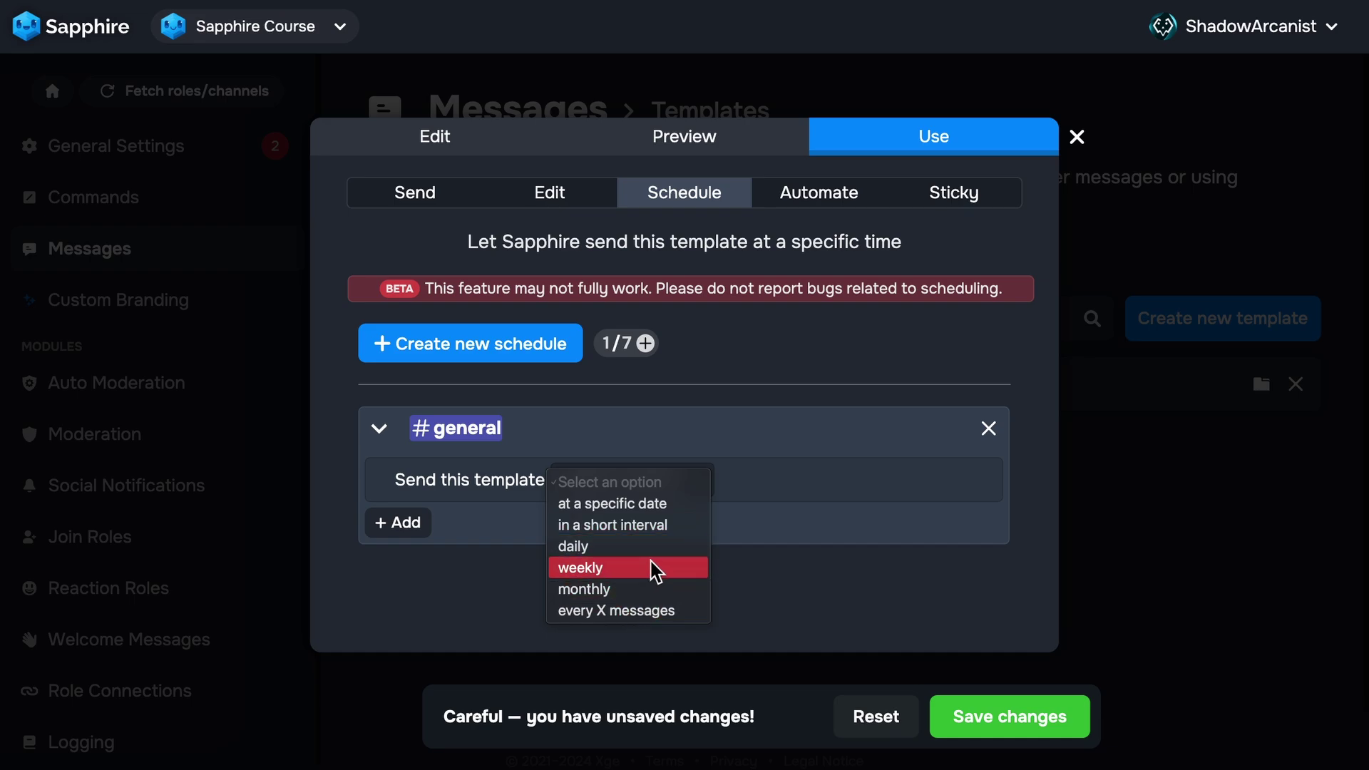
pyautogui.click(666, 505)
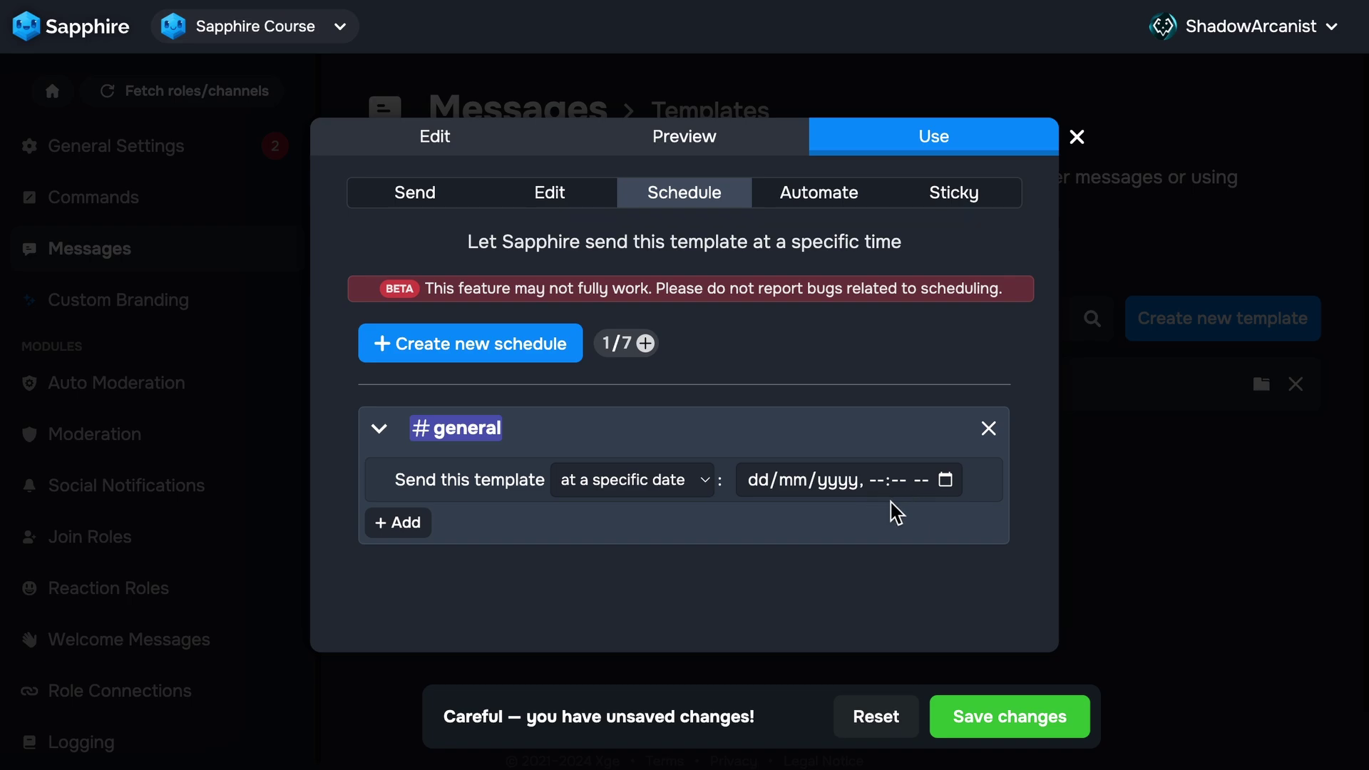
pyautogui.click(946, 480)
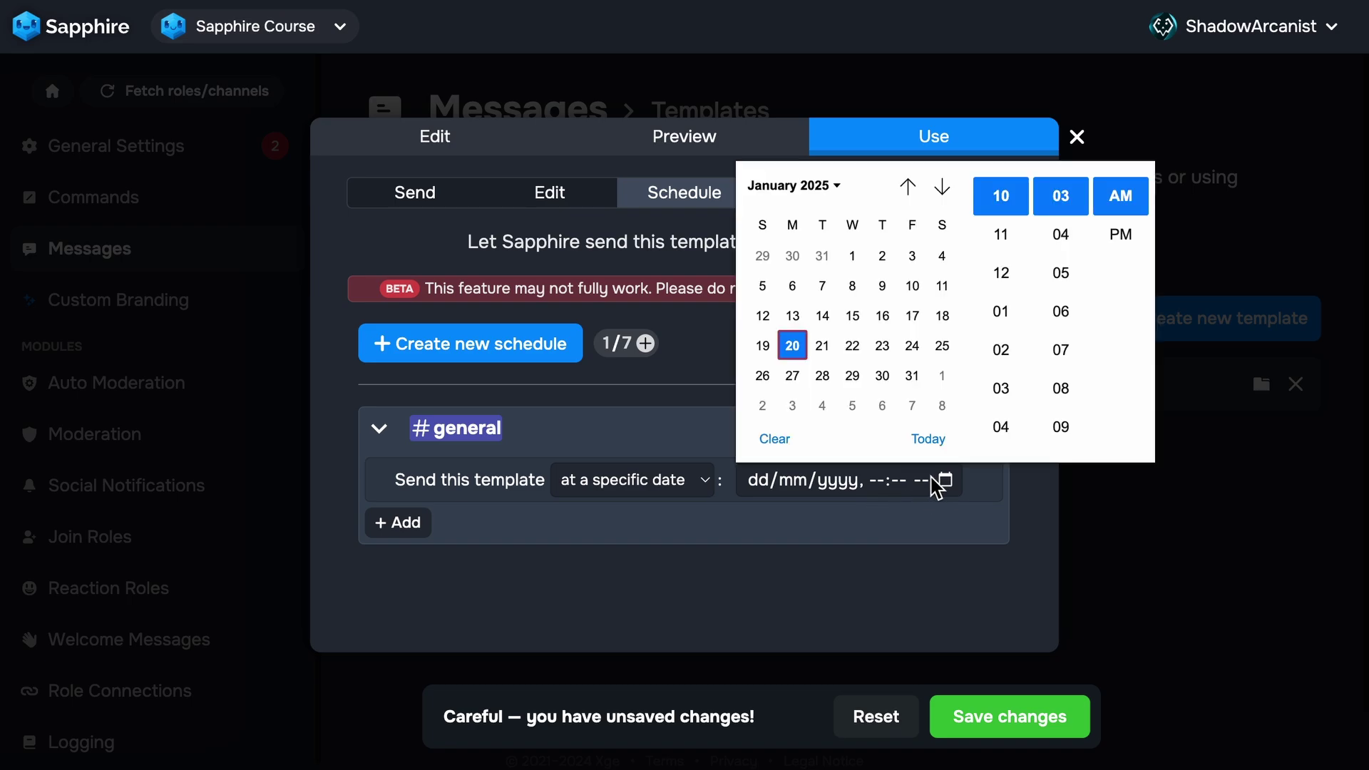
pyautogui.click(887, 316)
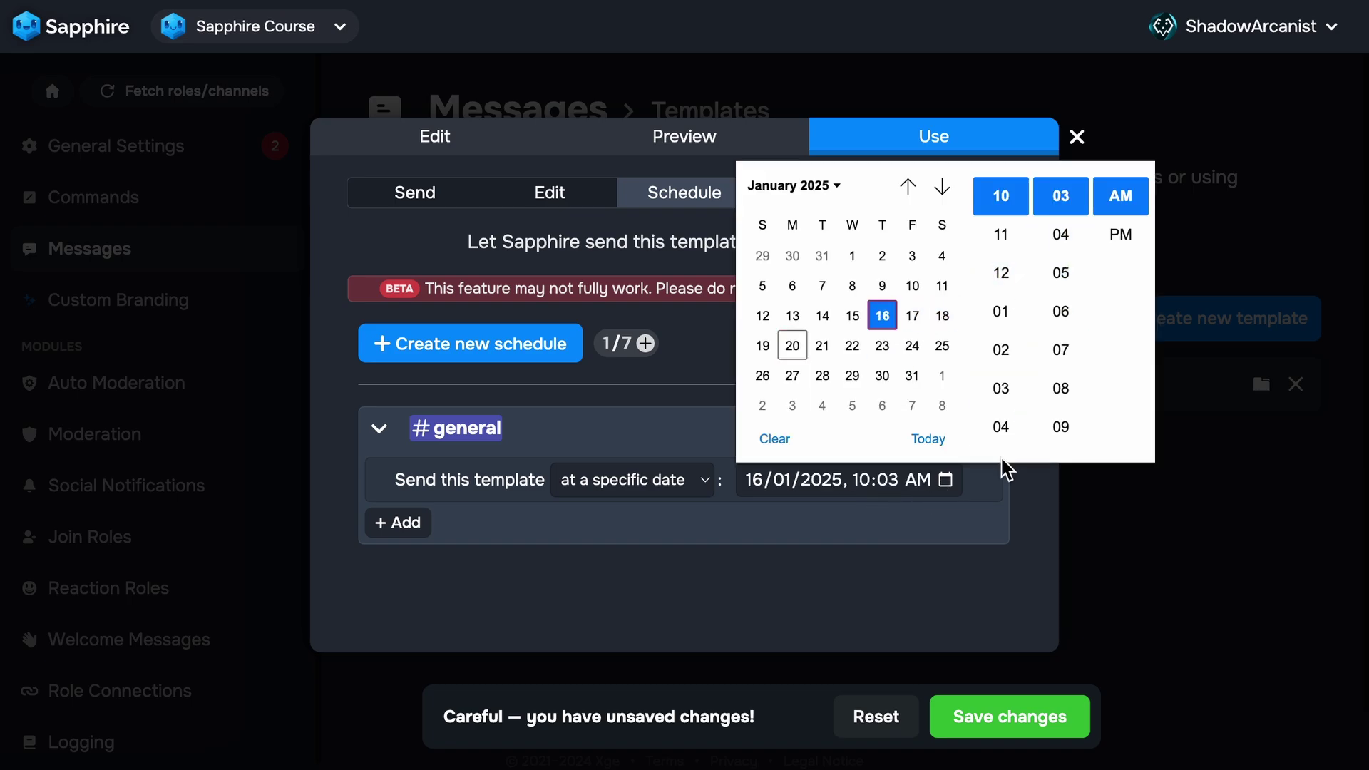
pyautogui.click(1000, 533)
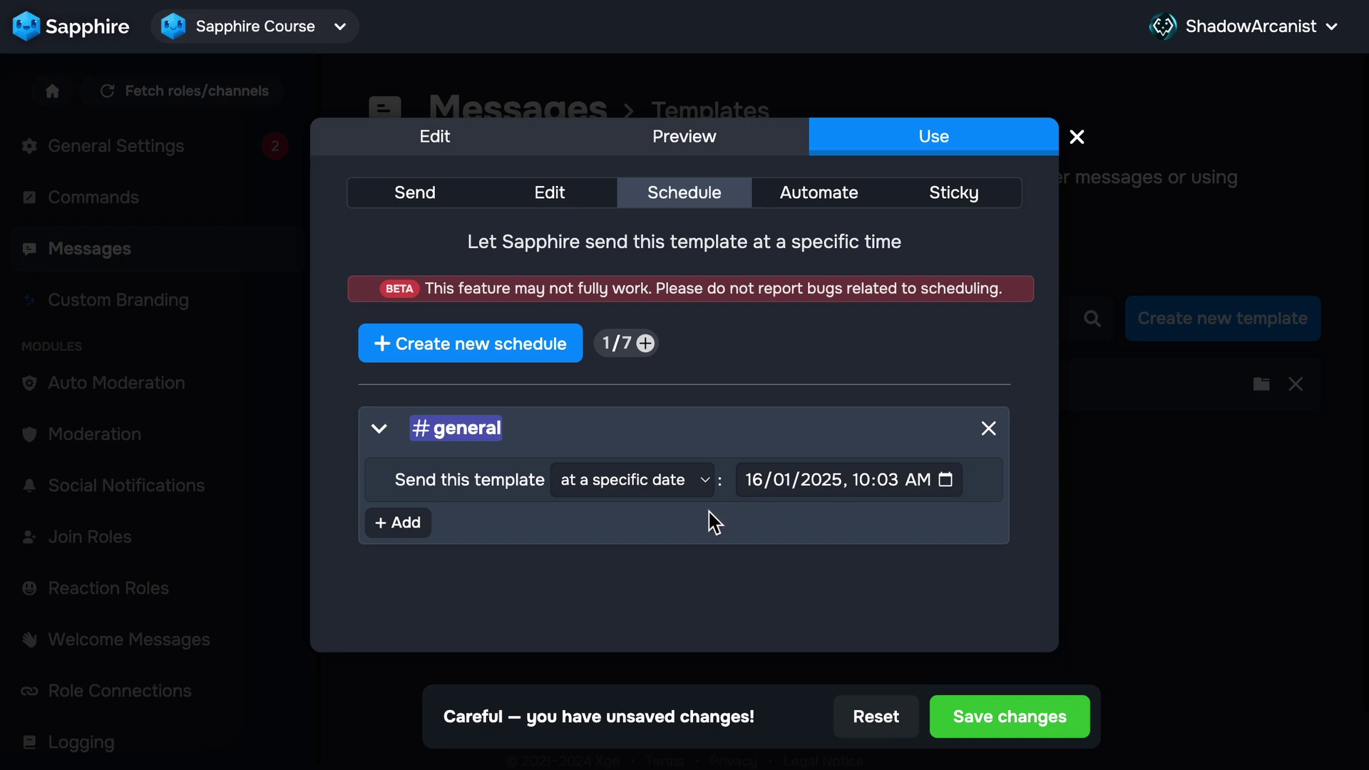
# - Try a short interval with the unit set to minutes, then change the timing to daily
pyautogui.click(677, 491)
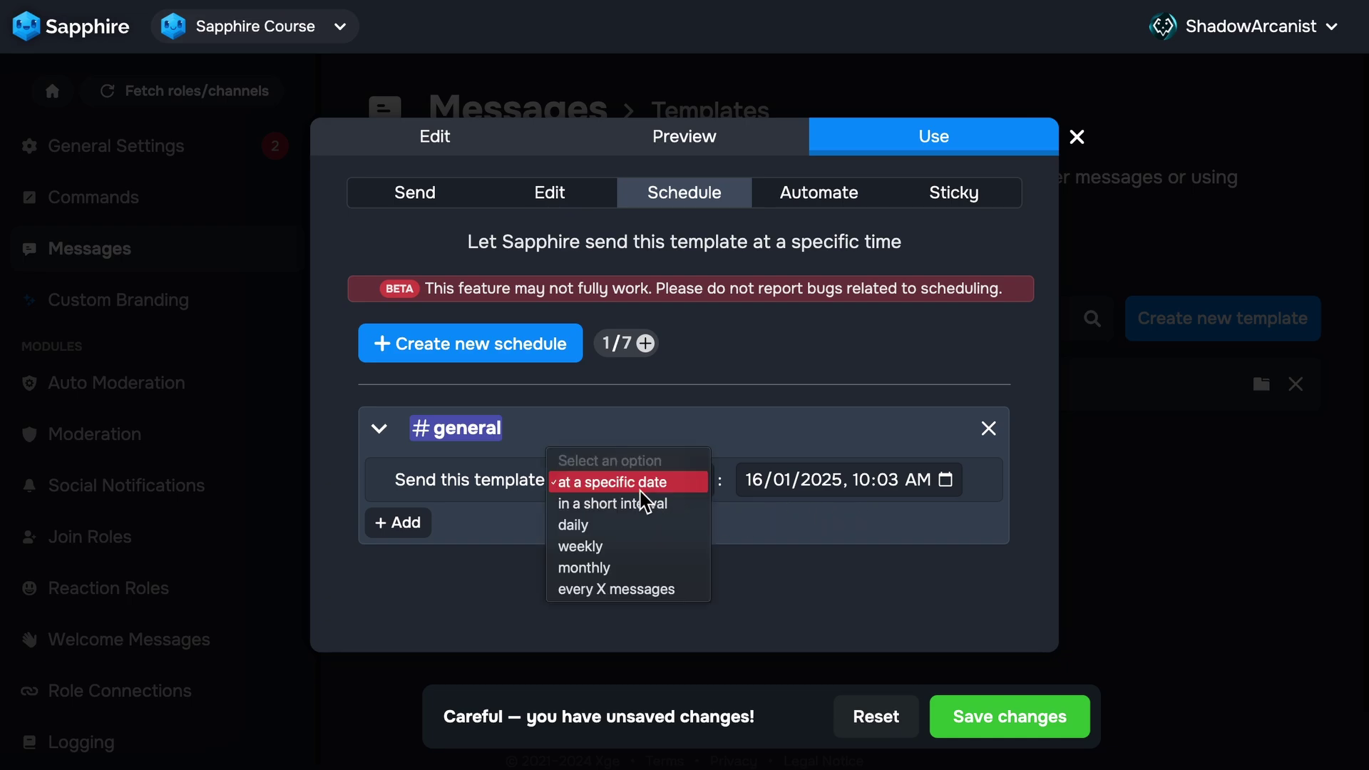
pyautogui.press('Escape')
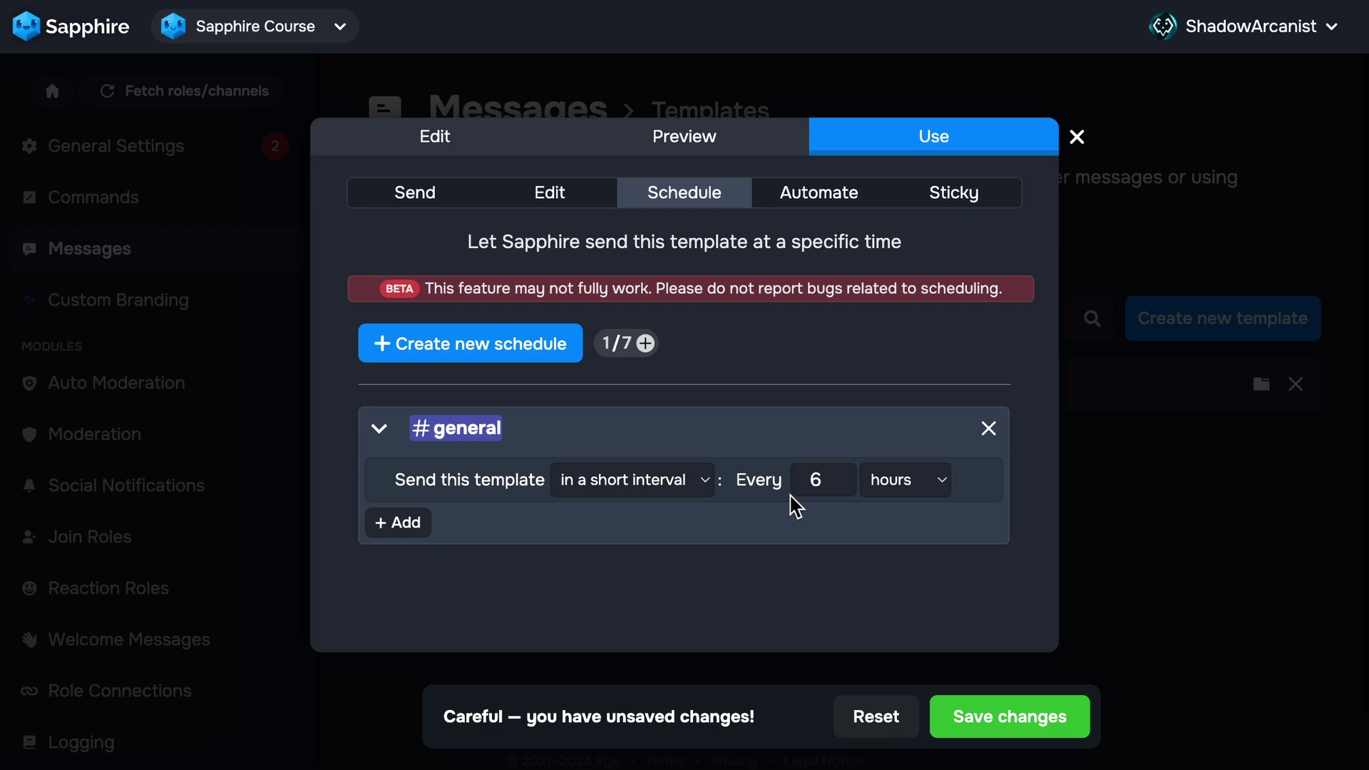
pyautogui.click(911, 489)
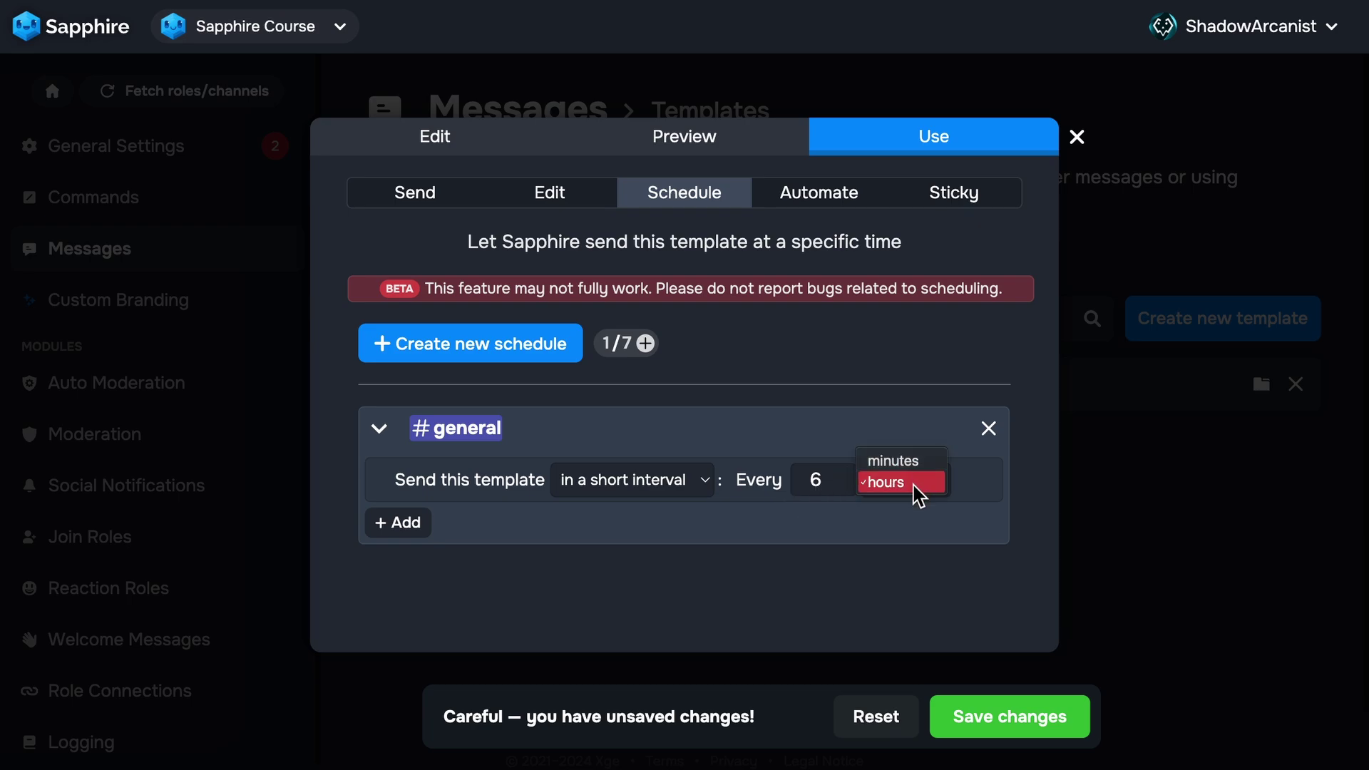
pyautogui.click(917, 491)
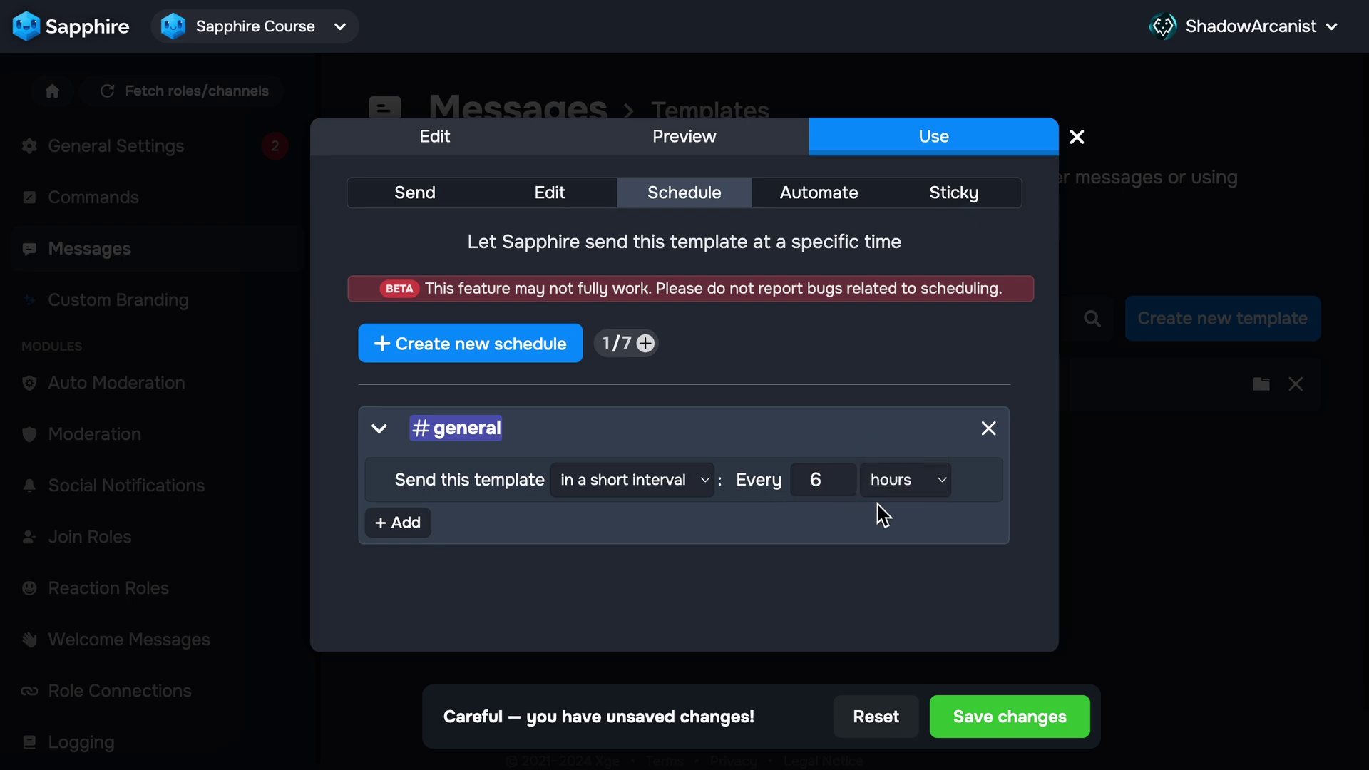
pyautogui.click(904, 483)
pyautogui.click(897, 460)
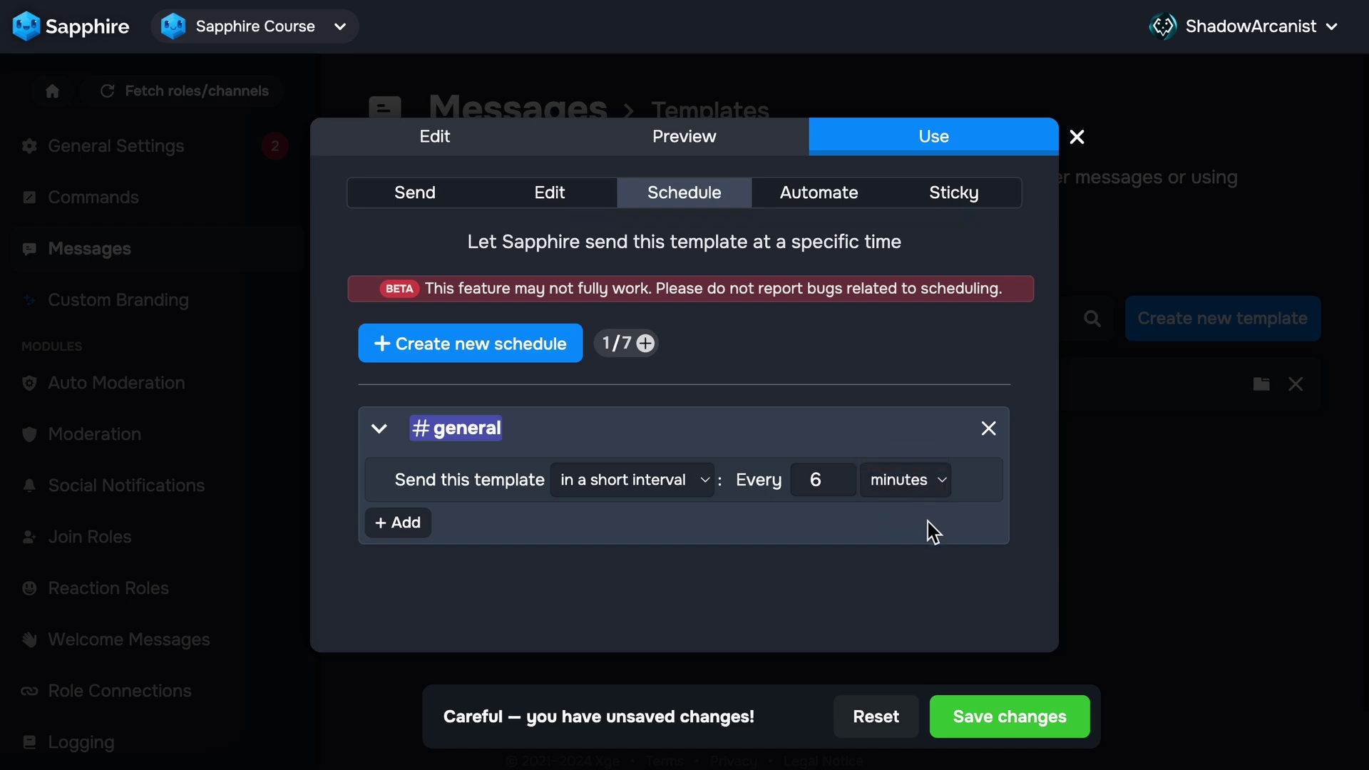
pyautogui.click(695, 503)
pyautogui.click(690, 505)
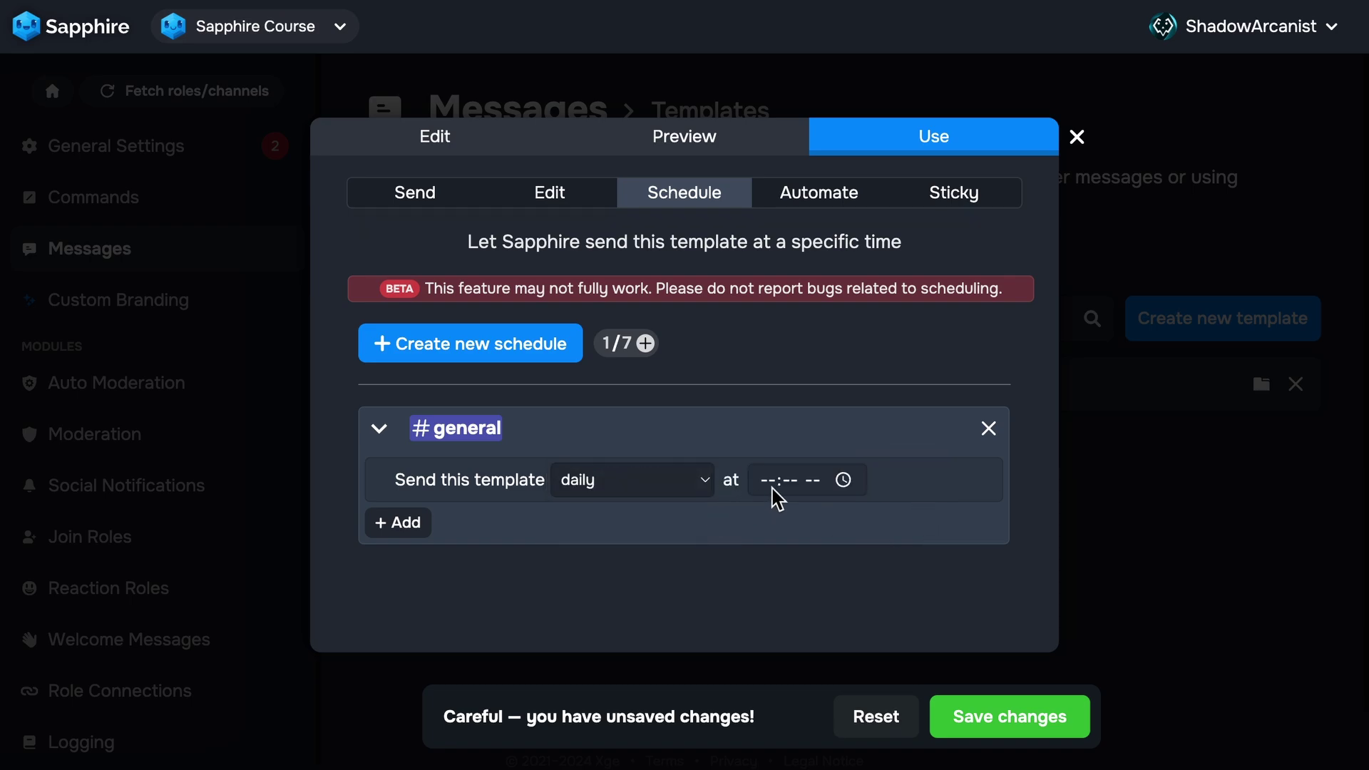
# - Set the daily send time to 03:09 AM
pyautogui.click(843, 481)
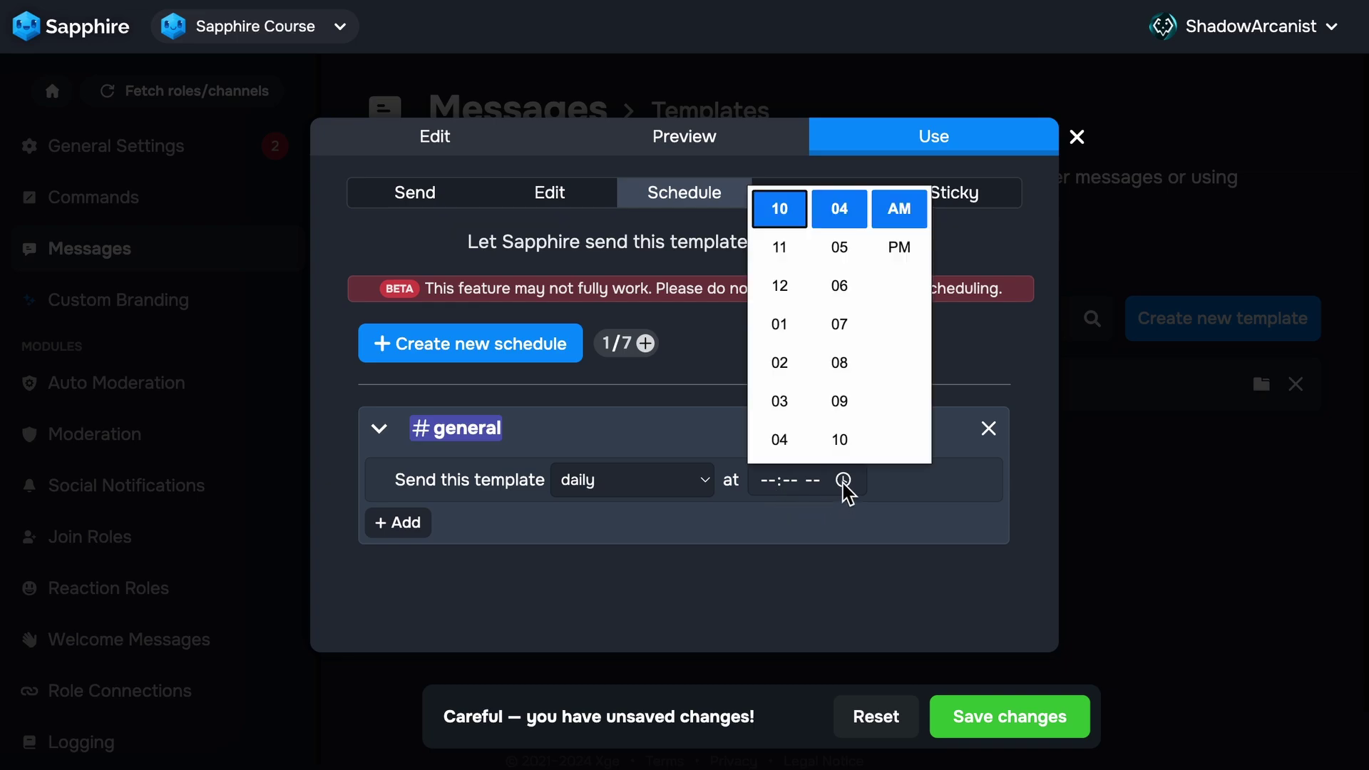
pyautogui.click(841, 402)
pyautogui.click(781, 401)
pyautogui.click(917, 508)
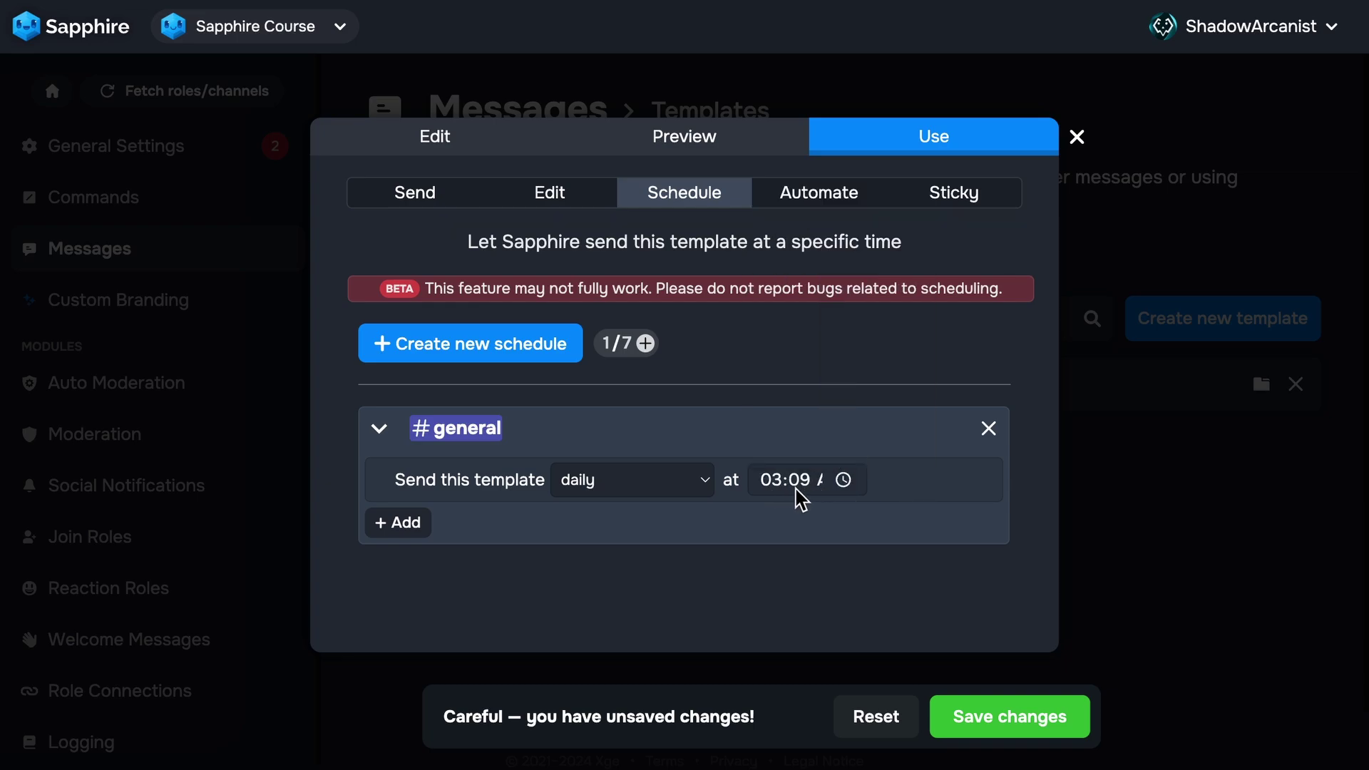
# - Switch the schedule to weekly with a 03:04 AM send time
pyautogui.click(681, 490)
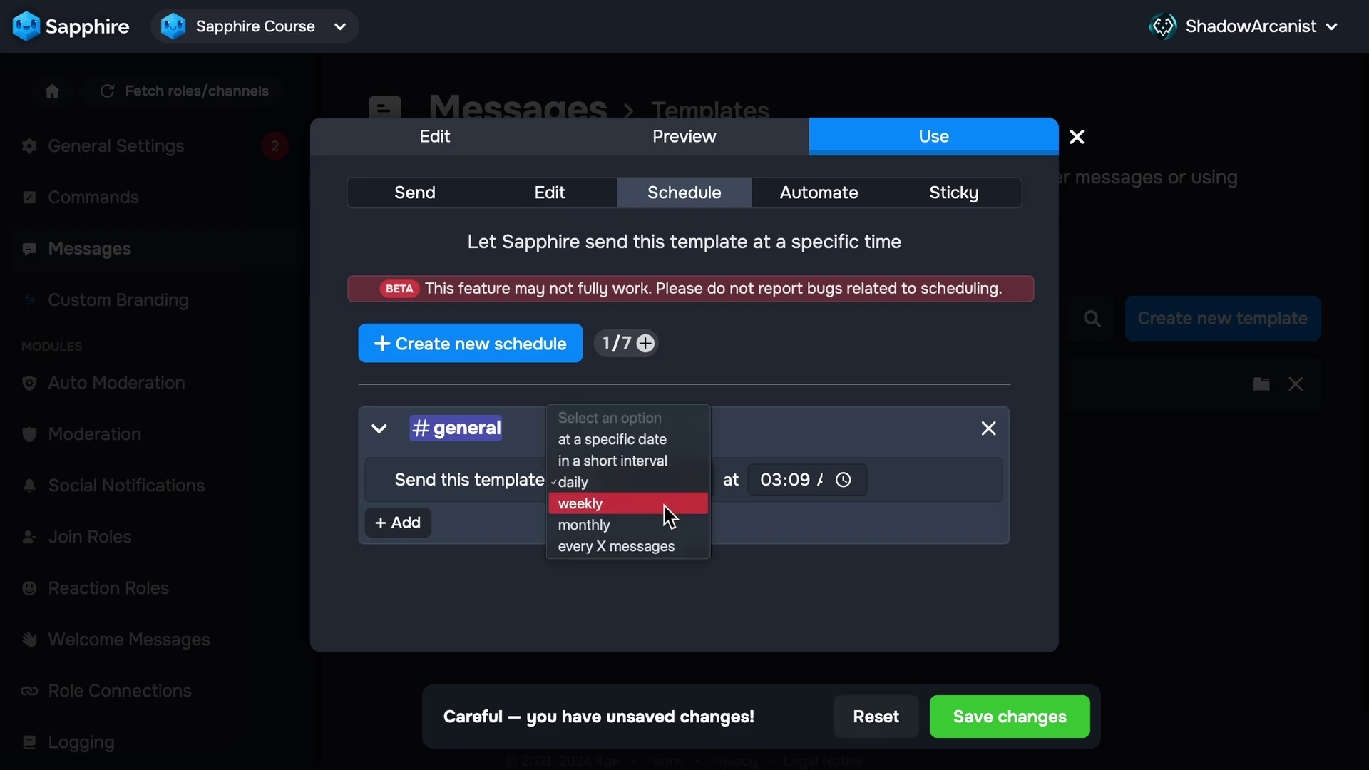
pyautogui.click(670, 505)
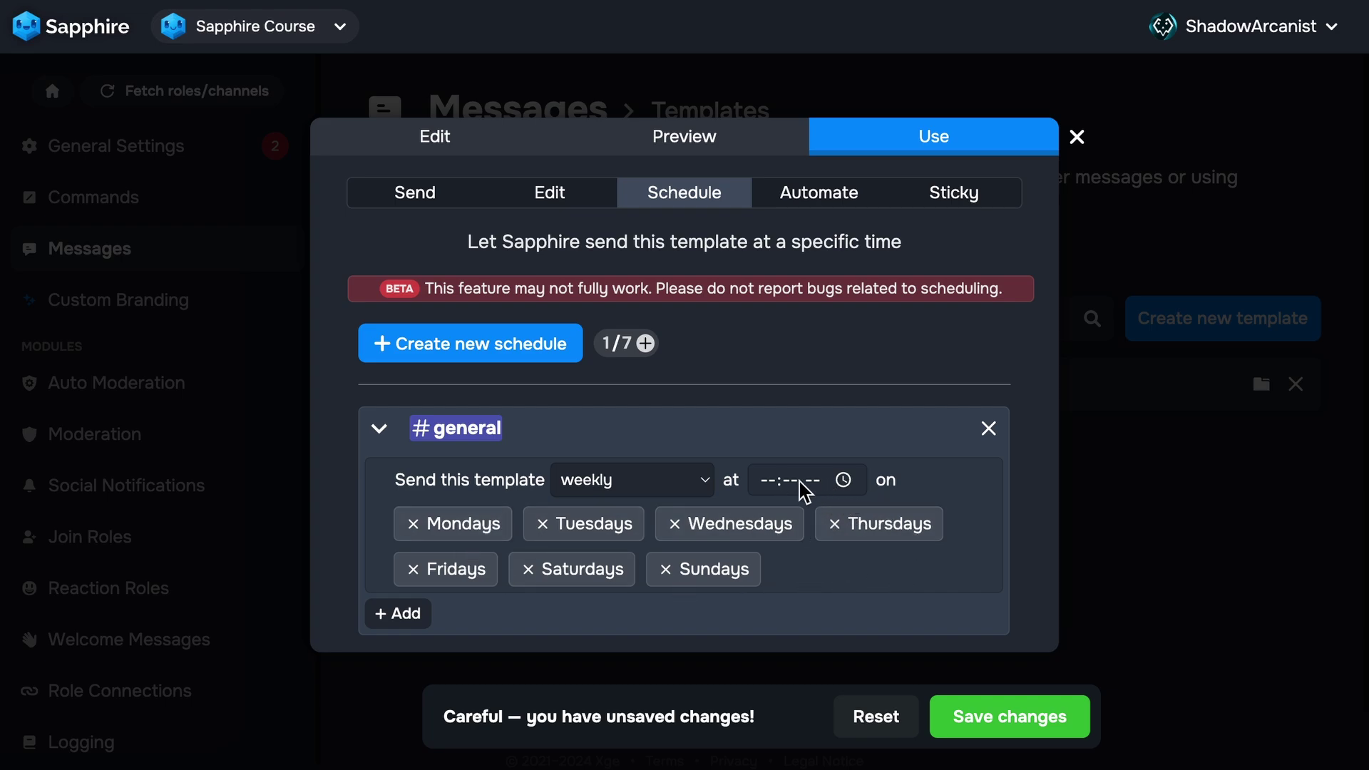
pyautogui.click(843, 480)
pyautogui.click(802, 403)
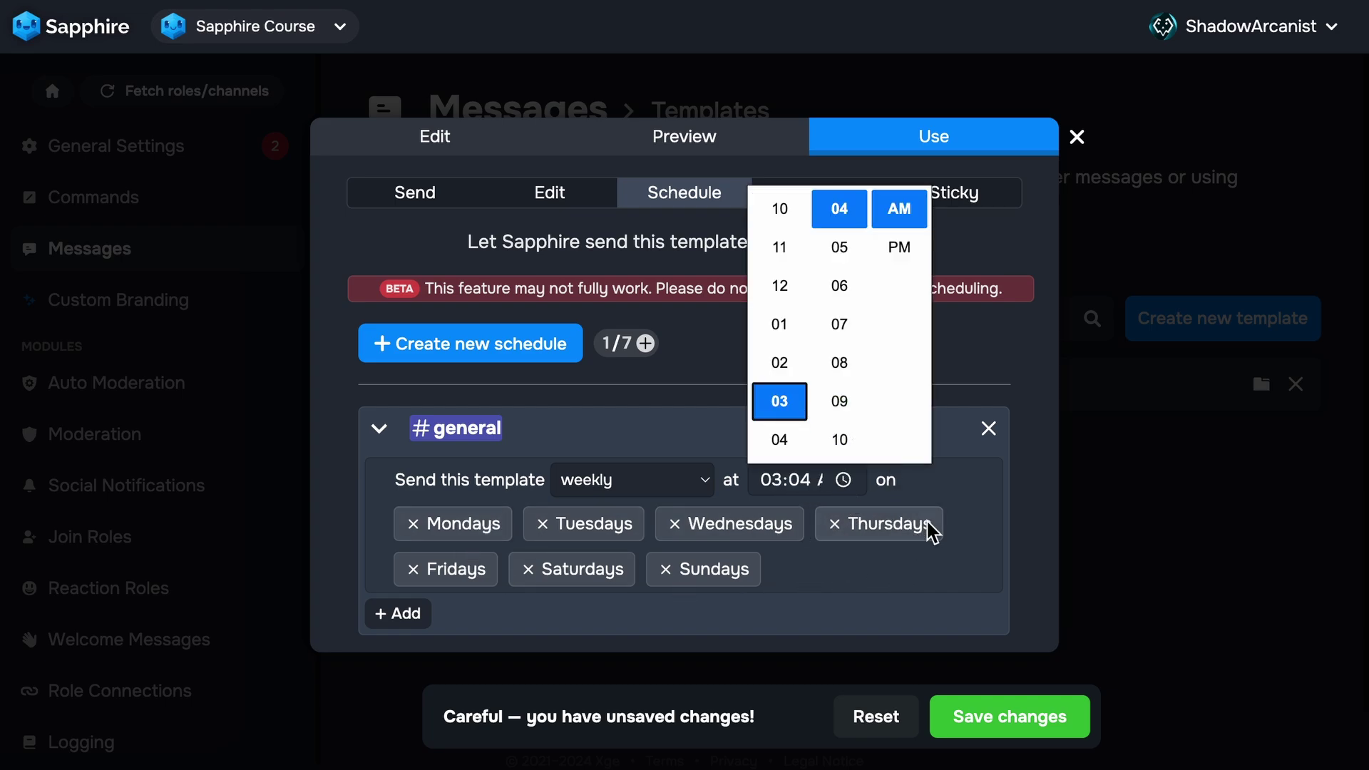
pyautogui.click(969, 538)
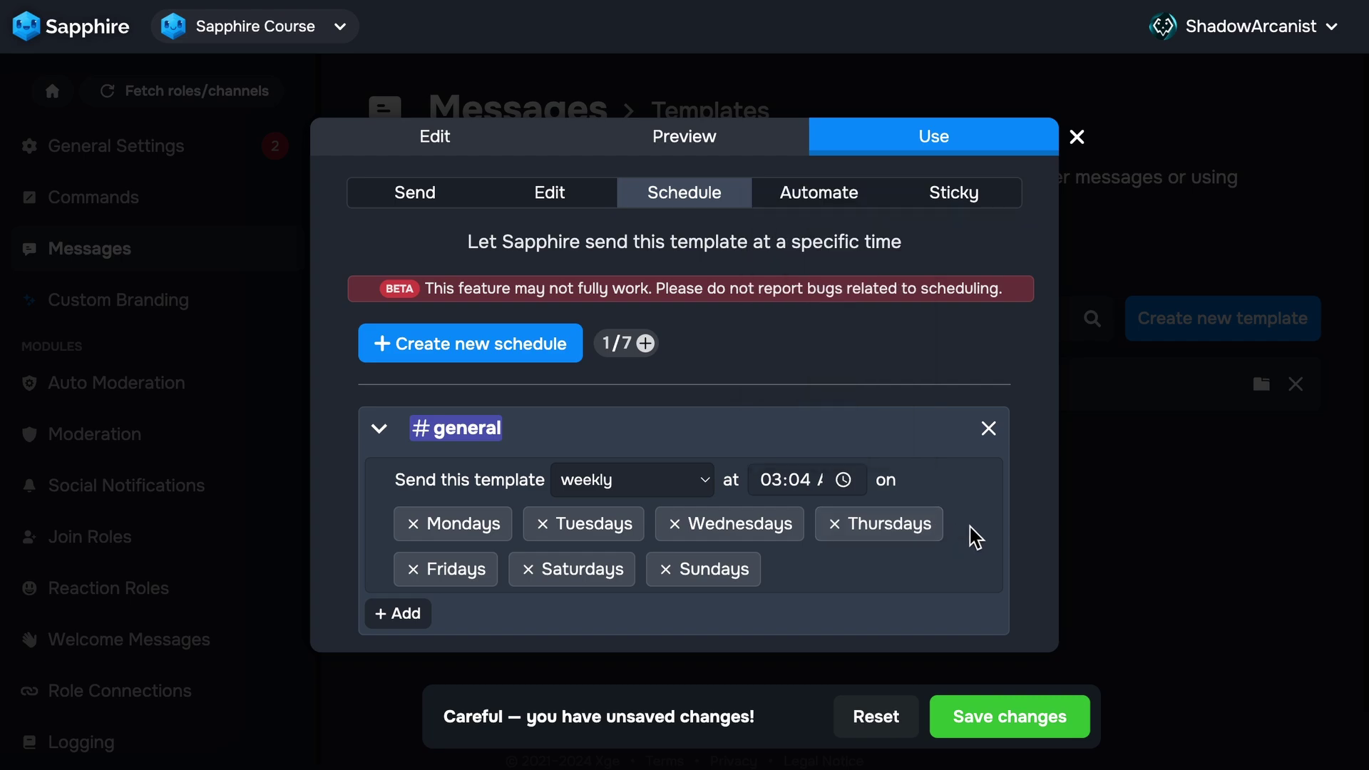
# - Select Tuesdays, Wednesdays and Thursdays as send days, leaving Saturdays unselected
pyautogui.click(734, 533)
pyautogui.click(584, 534)
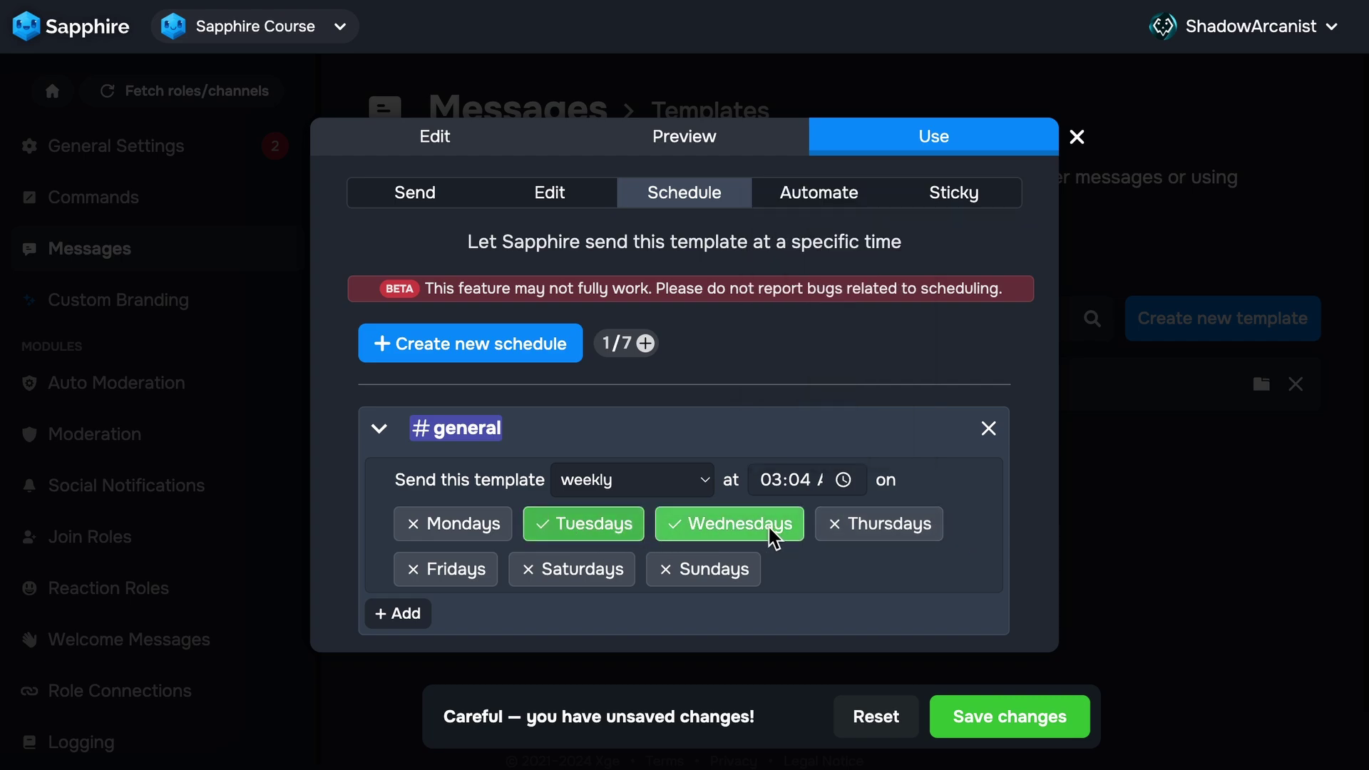
pyautogui.click(892, 525)
pyautogui.click(571, 578)
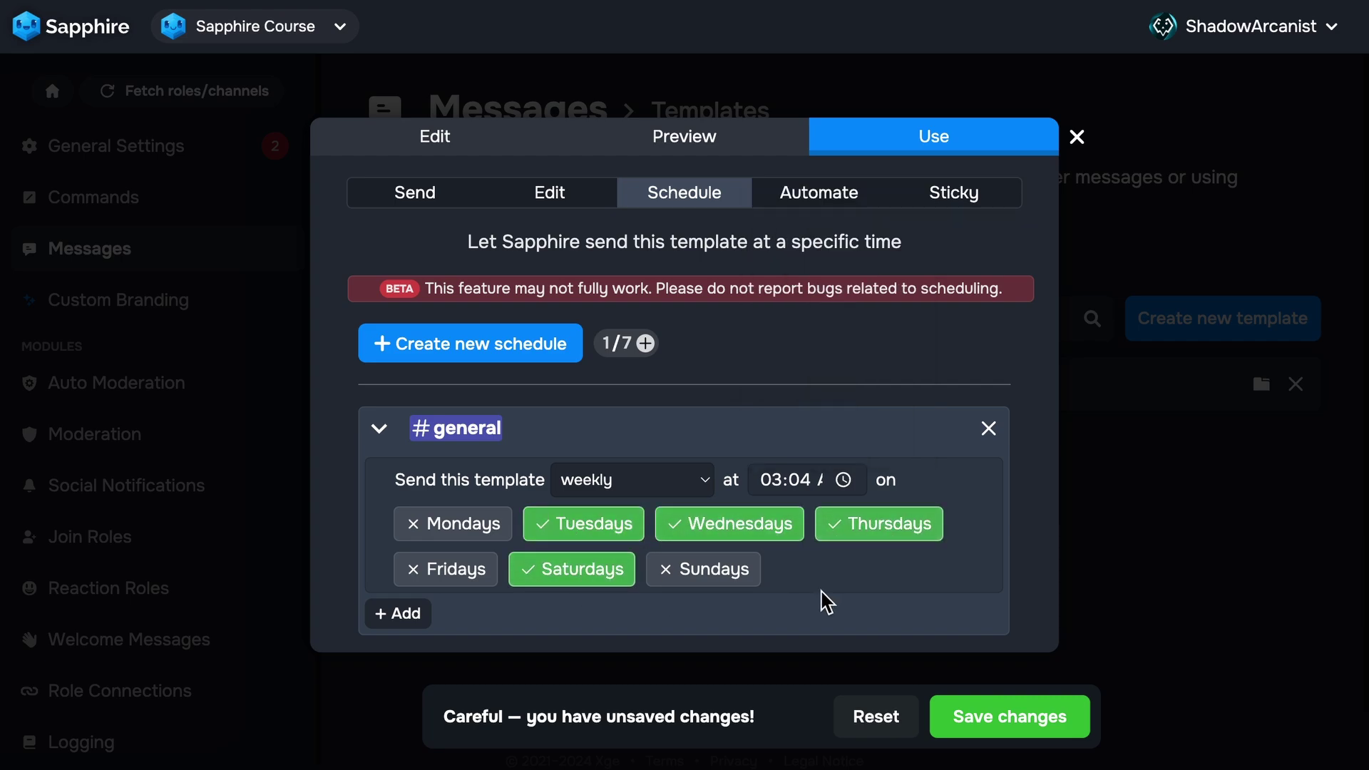
pyautogui.click(567, 579)
pyautogui.click(580, 576)
pyautogui.click(612, 581)
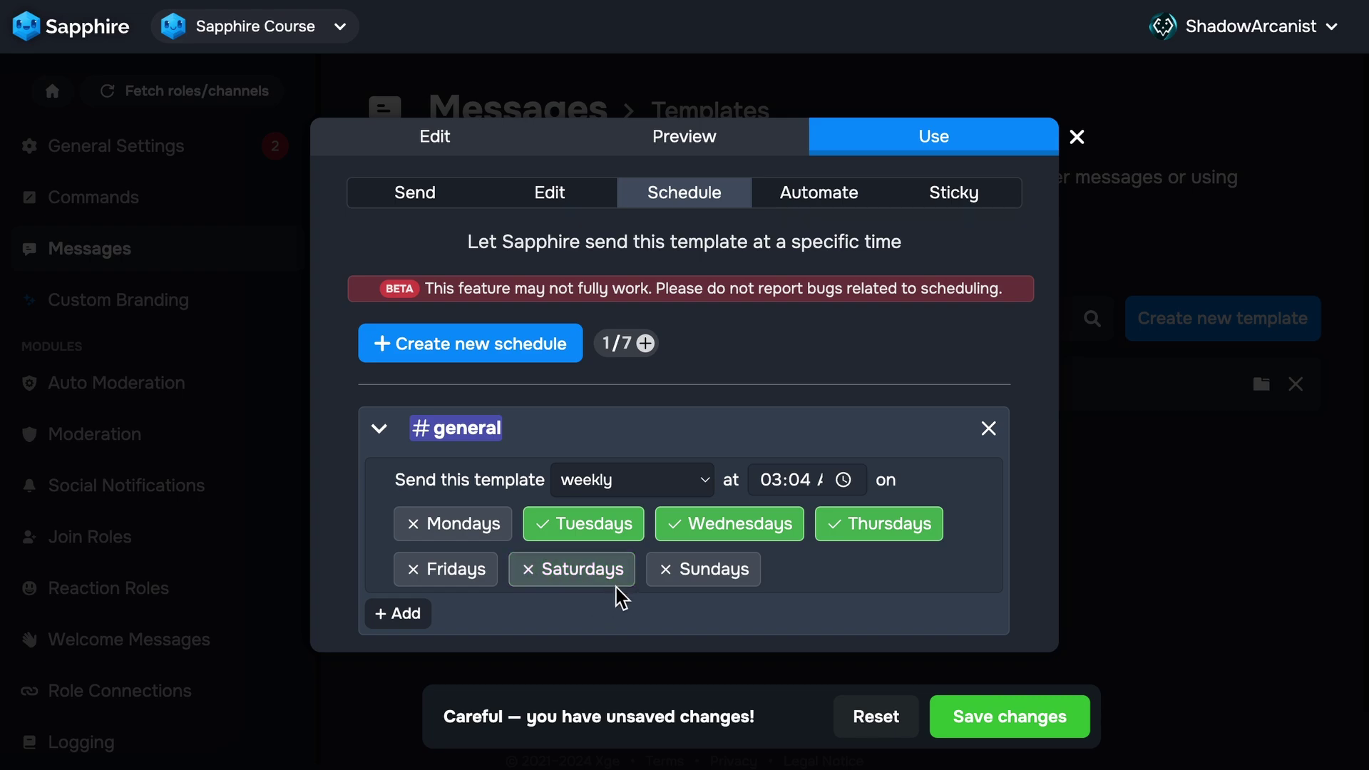
# - Change the frequency to monthly and select days 13, 21 and 16 in the day grid
pyautogui.click(695, 499)
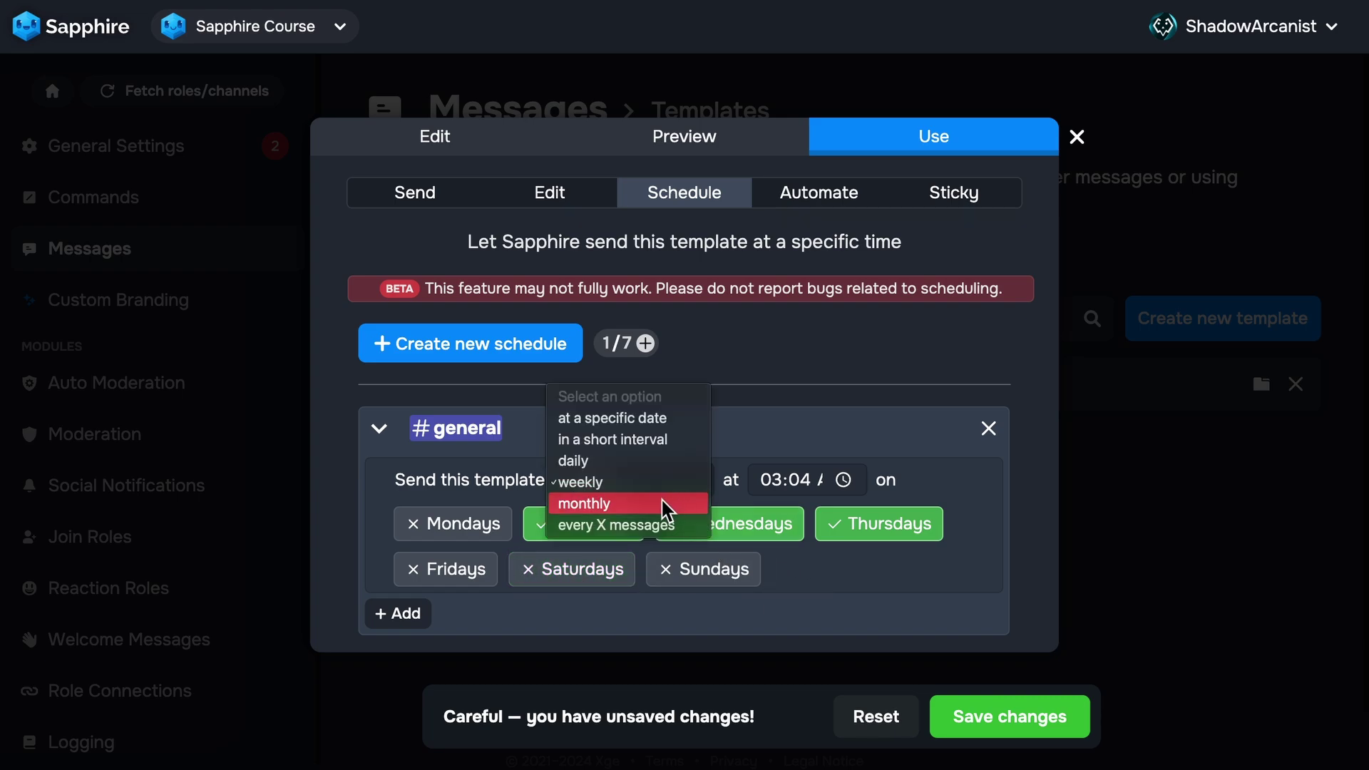
pyautogui.click(665, 509)
pyautogui.scroll(-3, 827, 435)
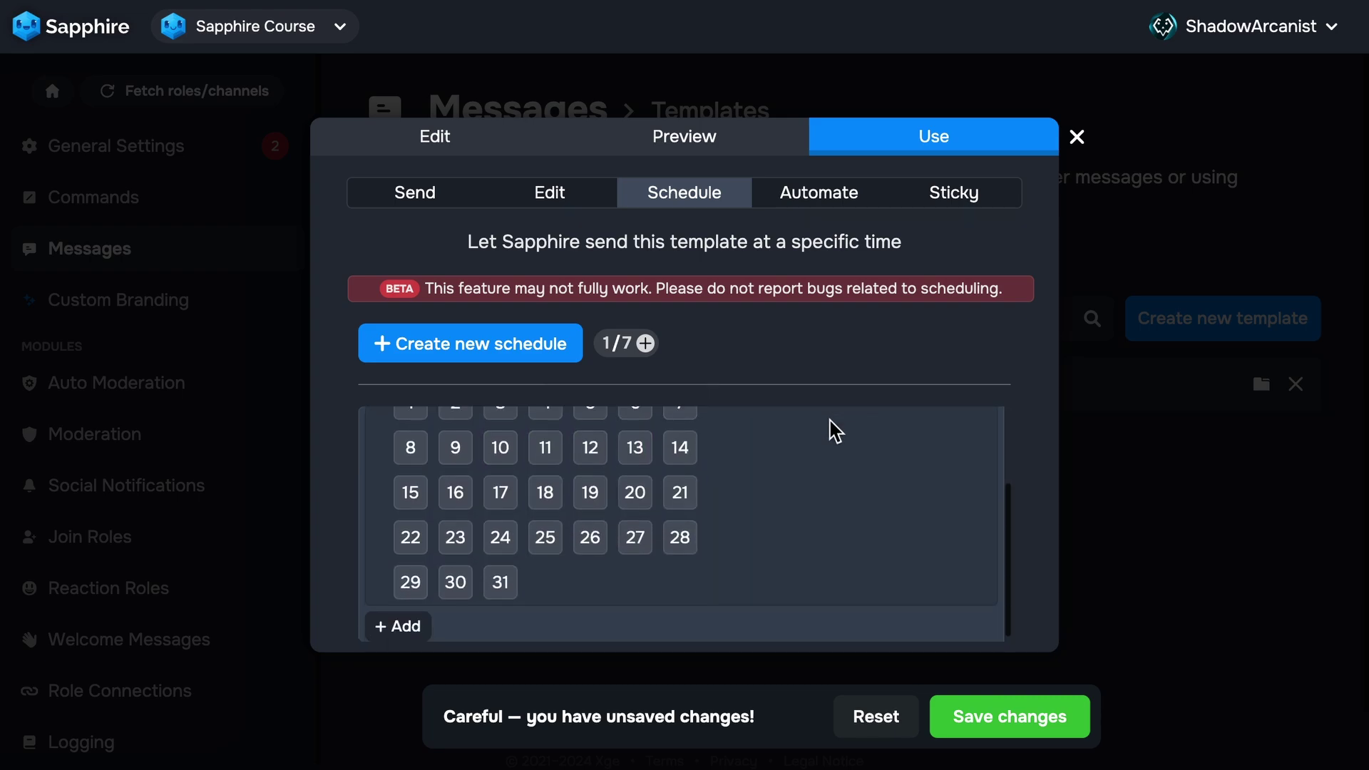
pyautogui.scroll(2, 794, 459)
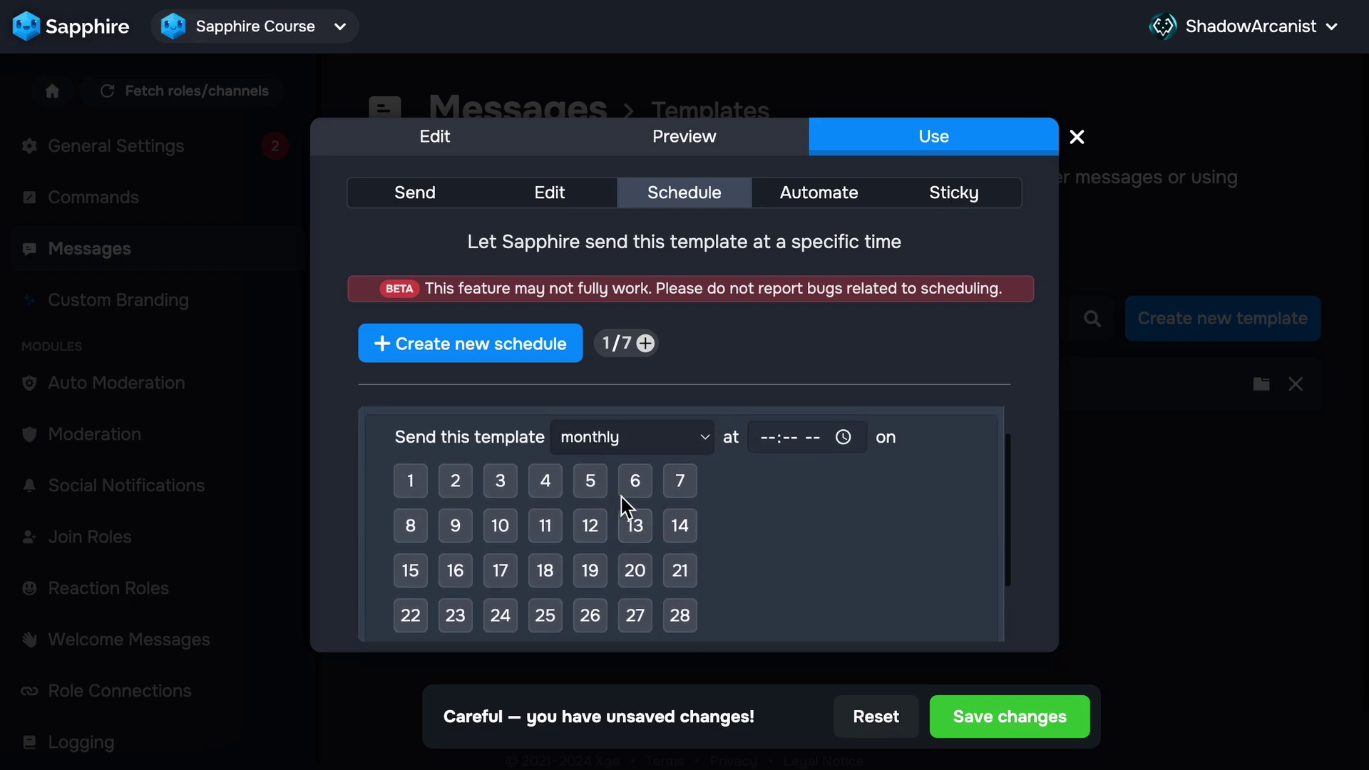
pyautogui.click(635, 525)
pyautogui.click(679, 571)
pyautogui.click(455, 570)
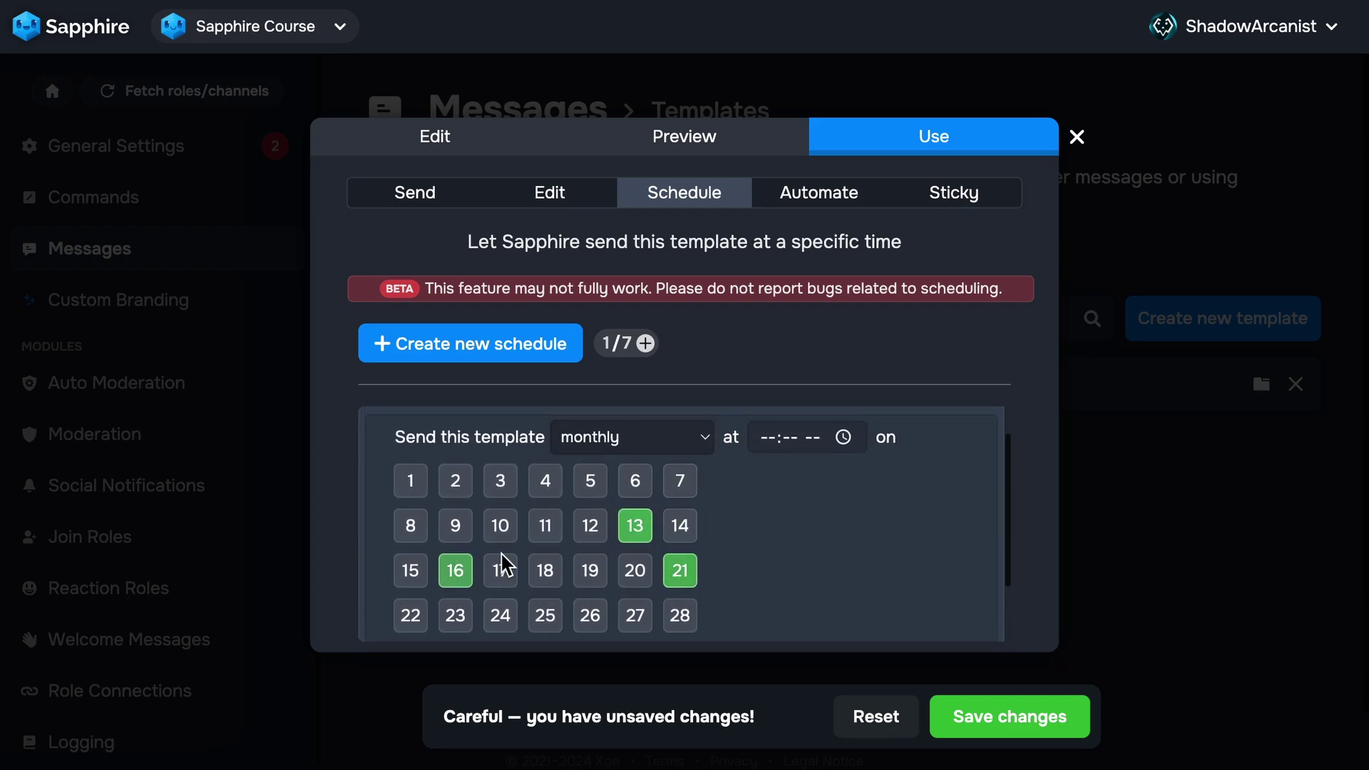
pyautogui.scroll(-1, 753, 567)
pyautogui.scroll(2, 748, 566)
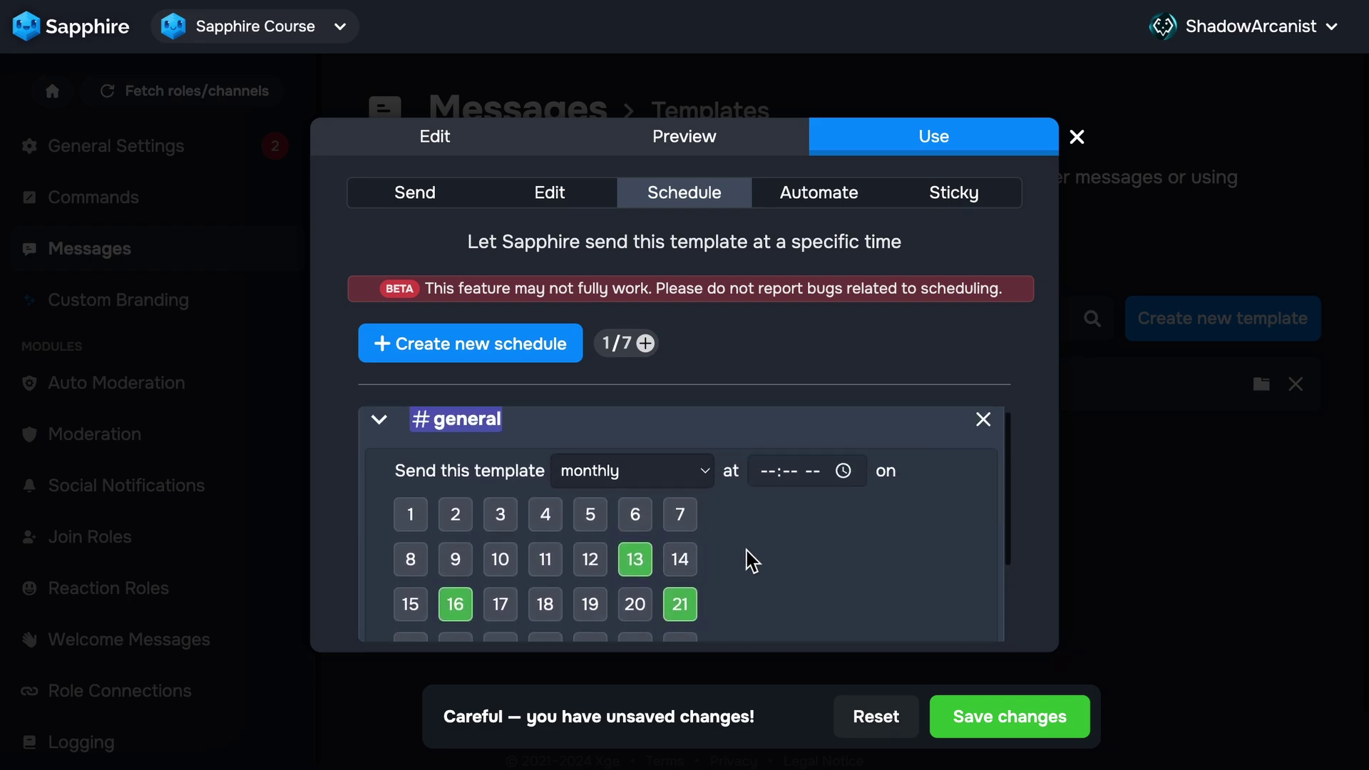
# - Change the frequency to 'every X messages' with the count lowered to 5
pyautogui.click(702, 476)
pyautogui.click(650, 495)
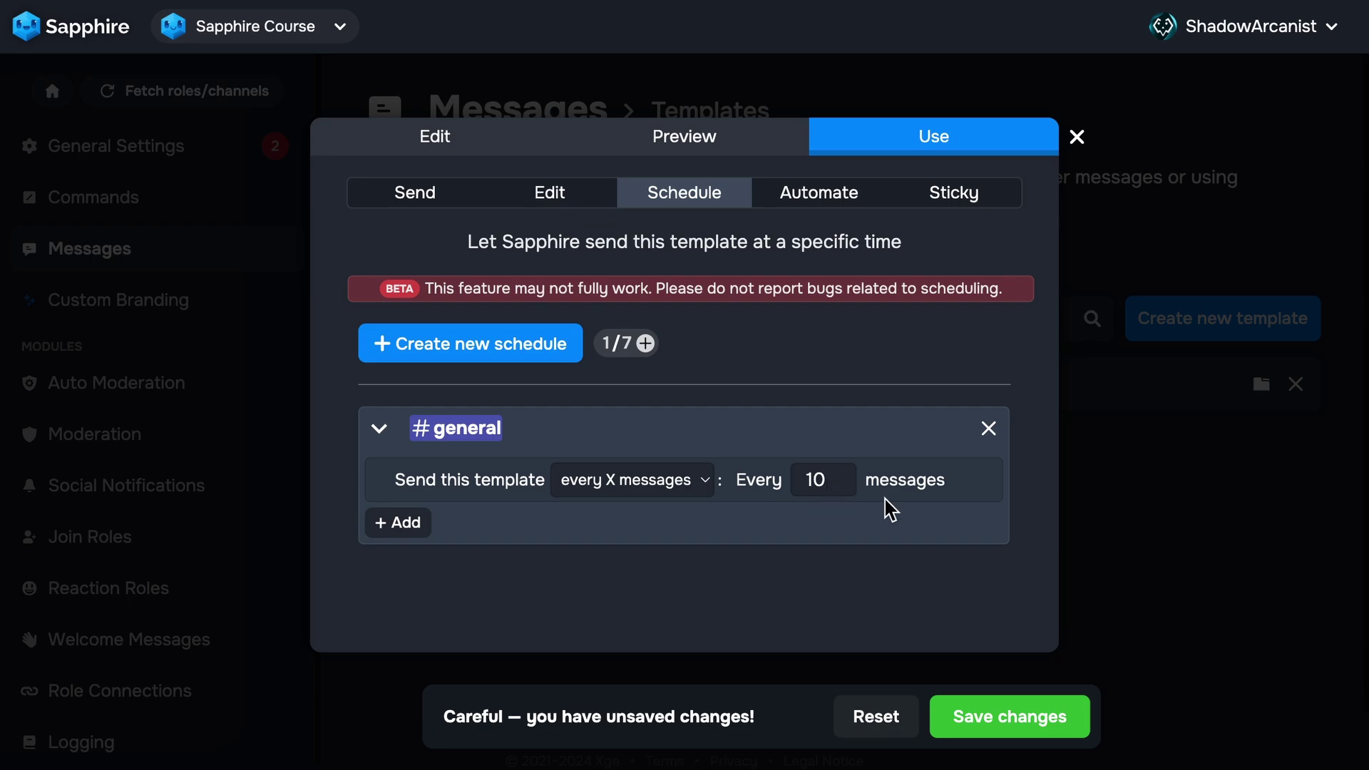
pyautogui.click(842, 486)
# - Add a second 'Send this template' condition to #general without choosing its frequency
pyautogui.click(404, 531)
pyautogui.click(631, 531)
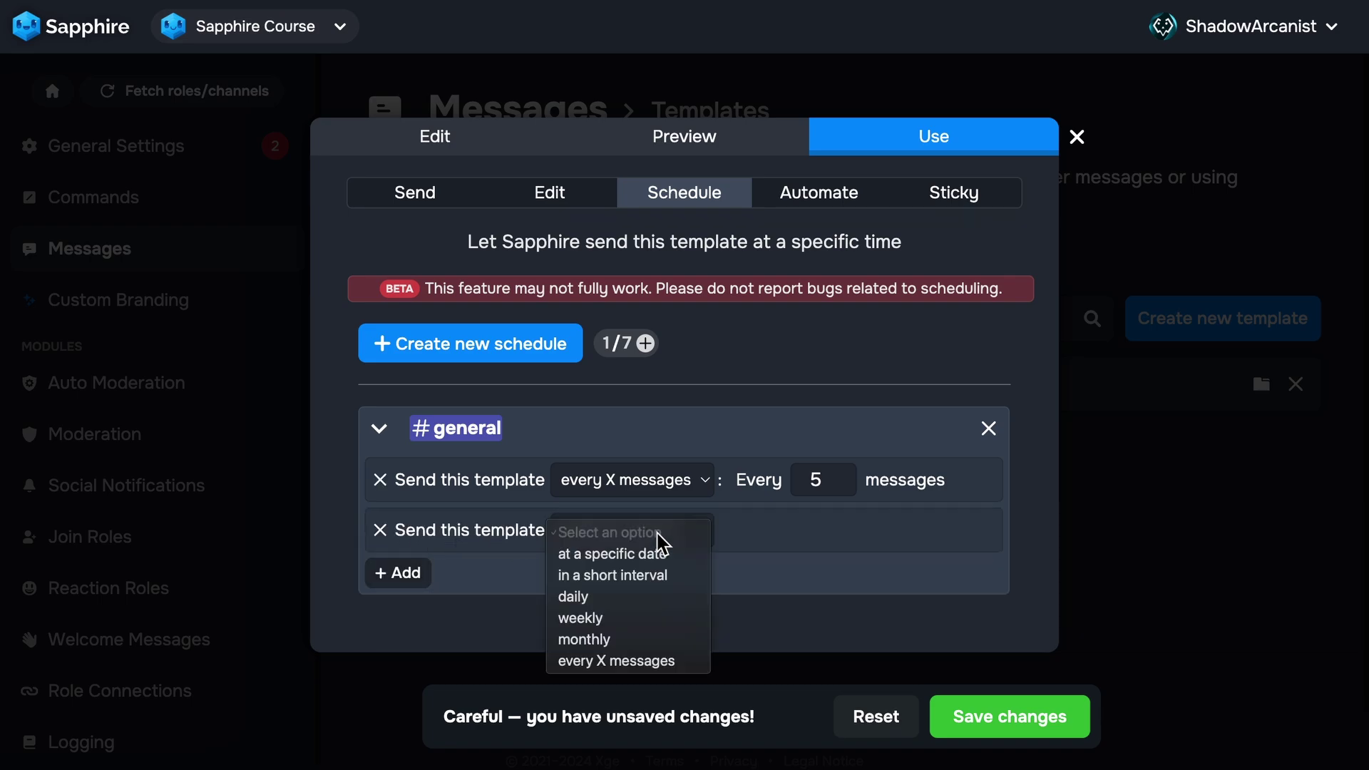
pyautogui.click(733, 560)
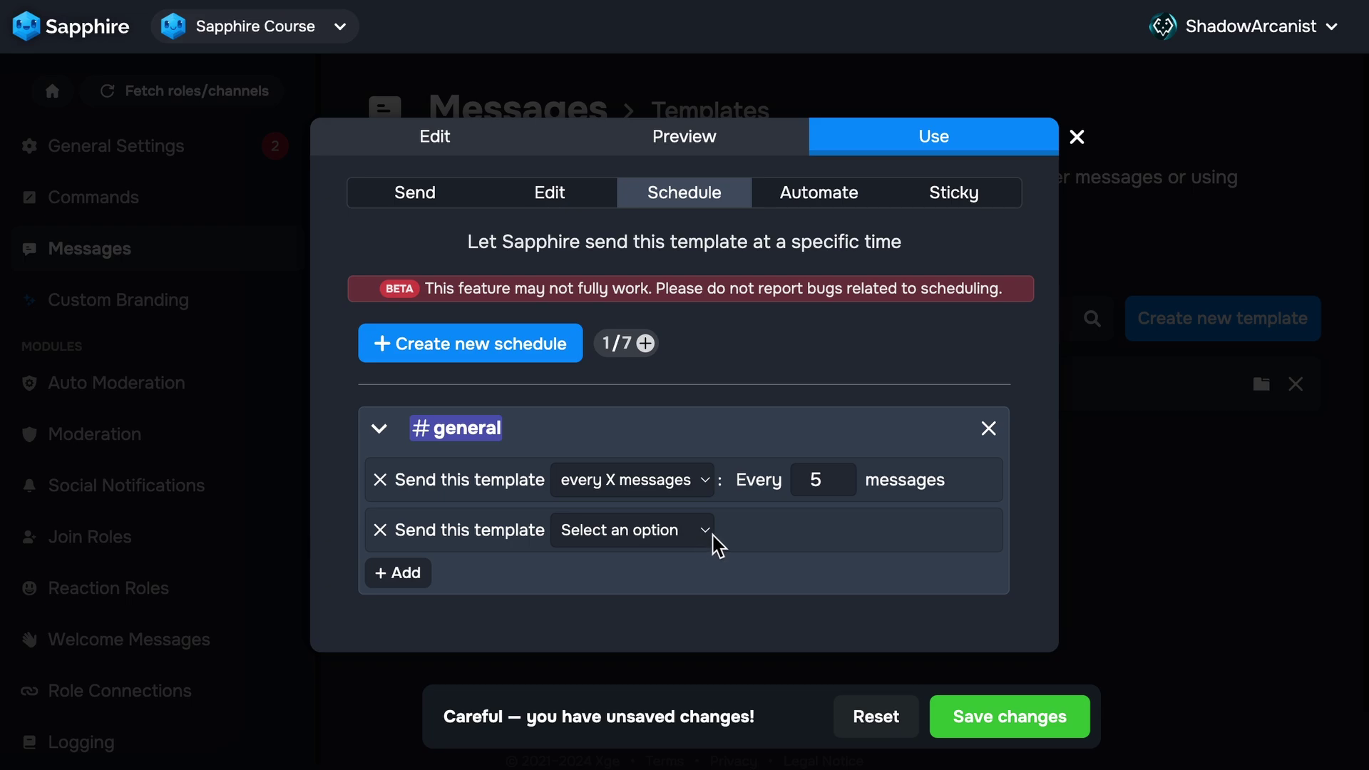
pyautogui.click(685, 483)
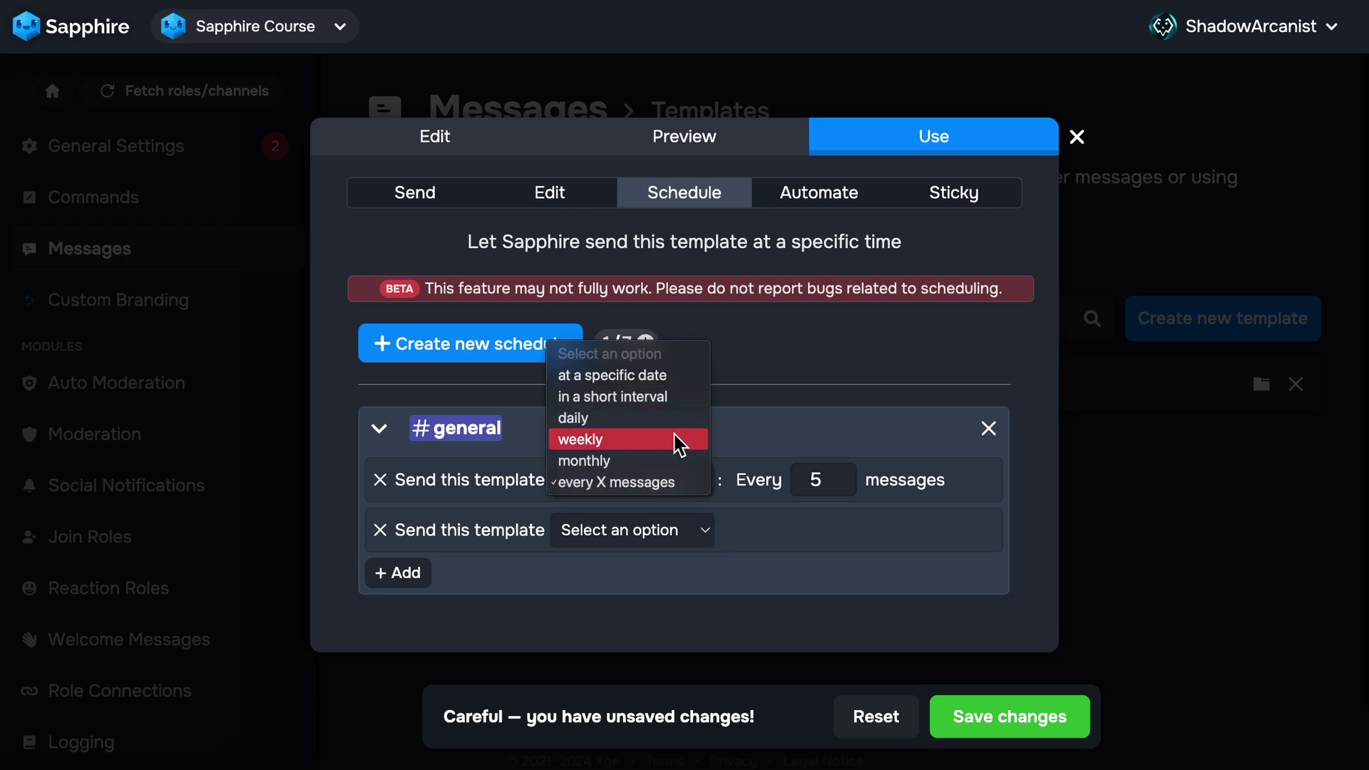
# - Change the first condition to monthly on day 11, sending at 10:11 AM
pyautogui.click(673, 461)
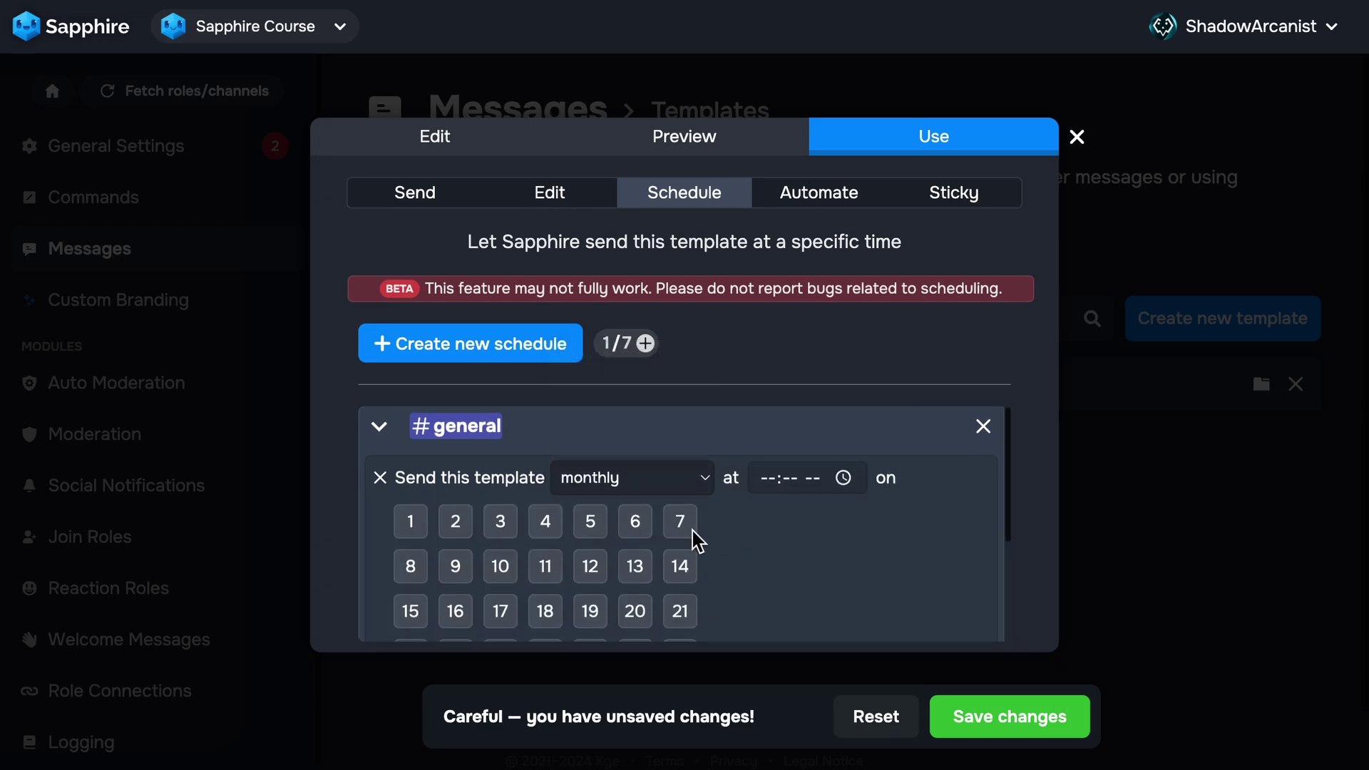
pyautogui.click(545, 566)
pyautogui.click(853, 477)
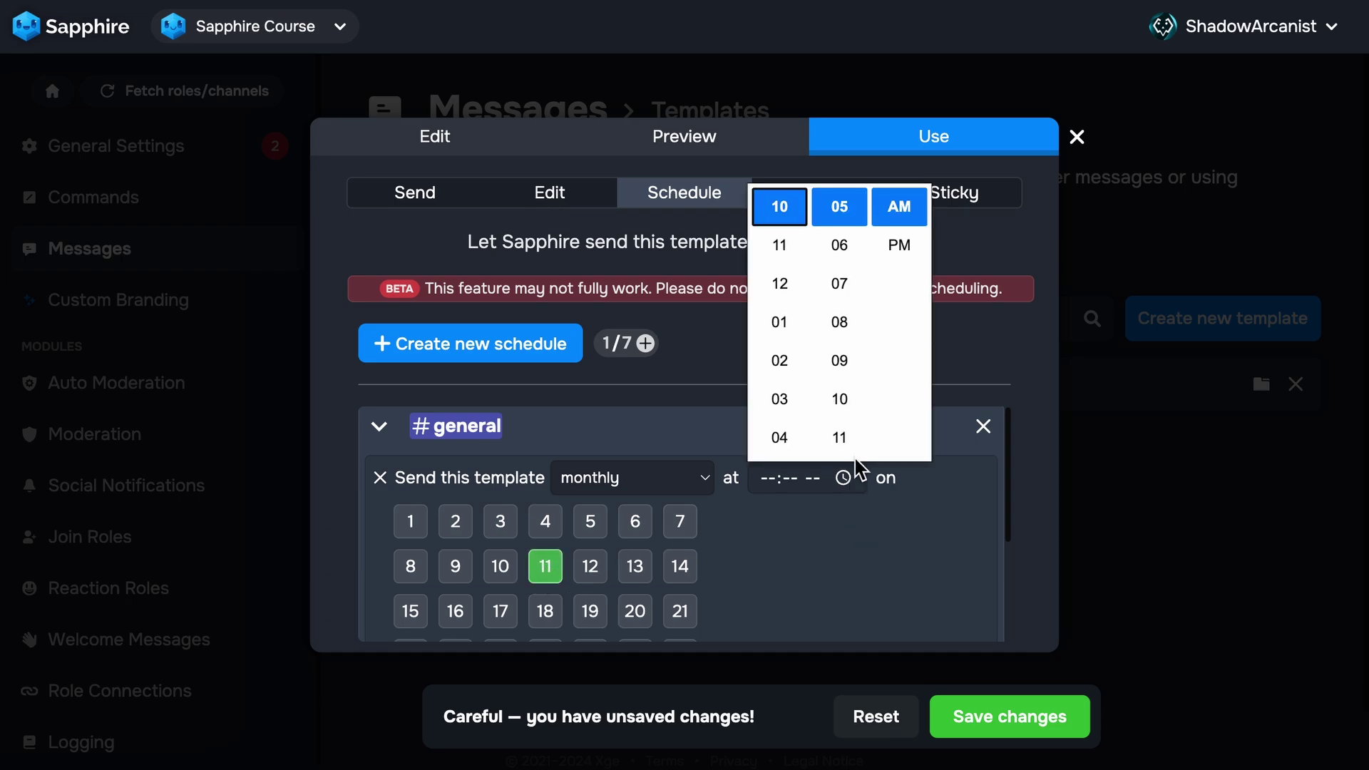
pyautogui.click(839, 437)
pyautogui.click(832, 571)
pyautogui.scroll(-3, 776, 563)
pyautogui.click(599, 579)
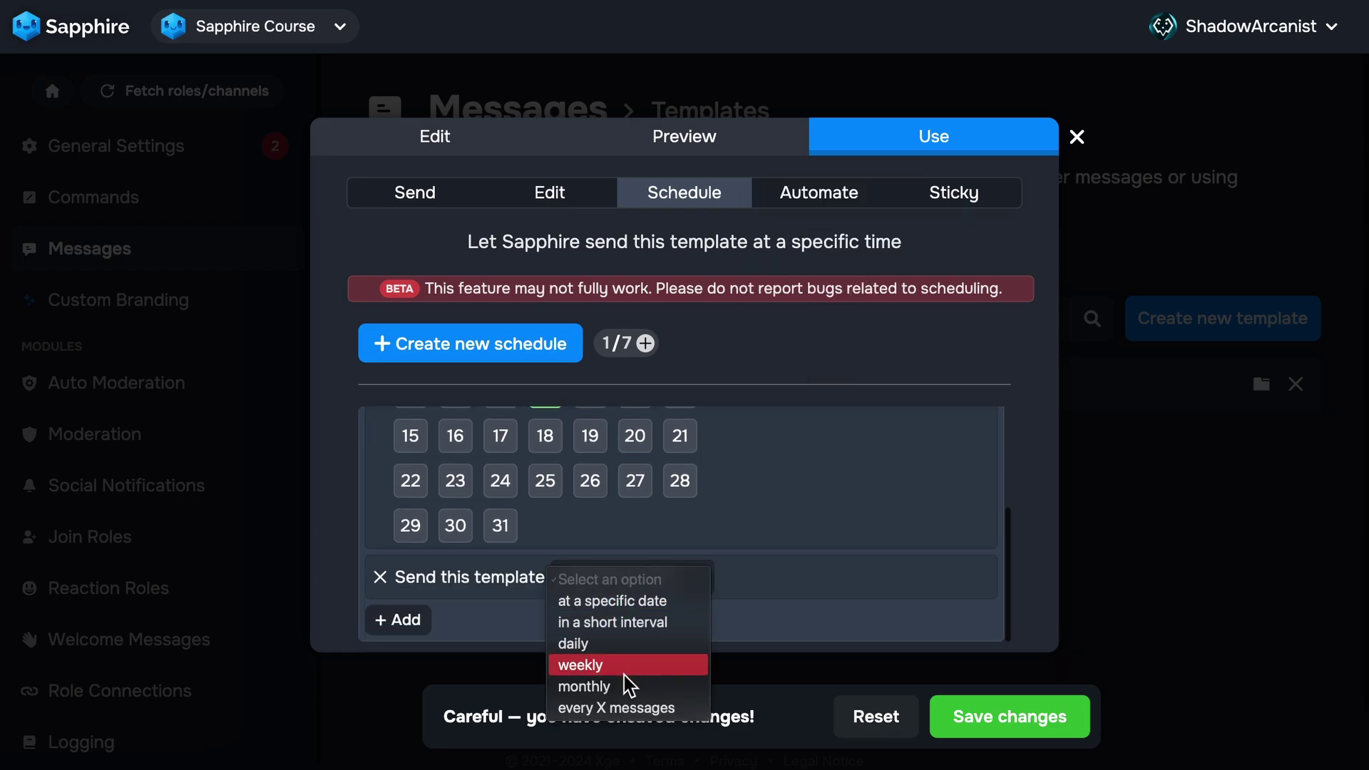
# - Switch the second #general condition to a specific date of 20 March 2025, 10:05 AM
pyautogui.click(674, 601)
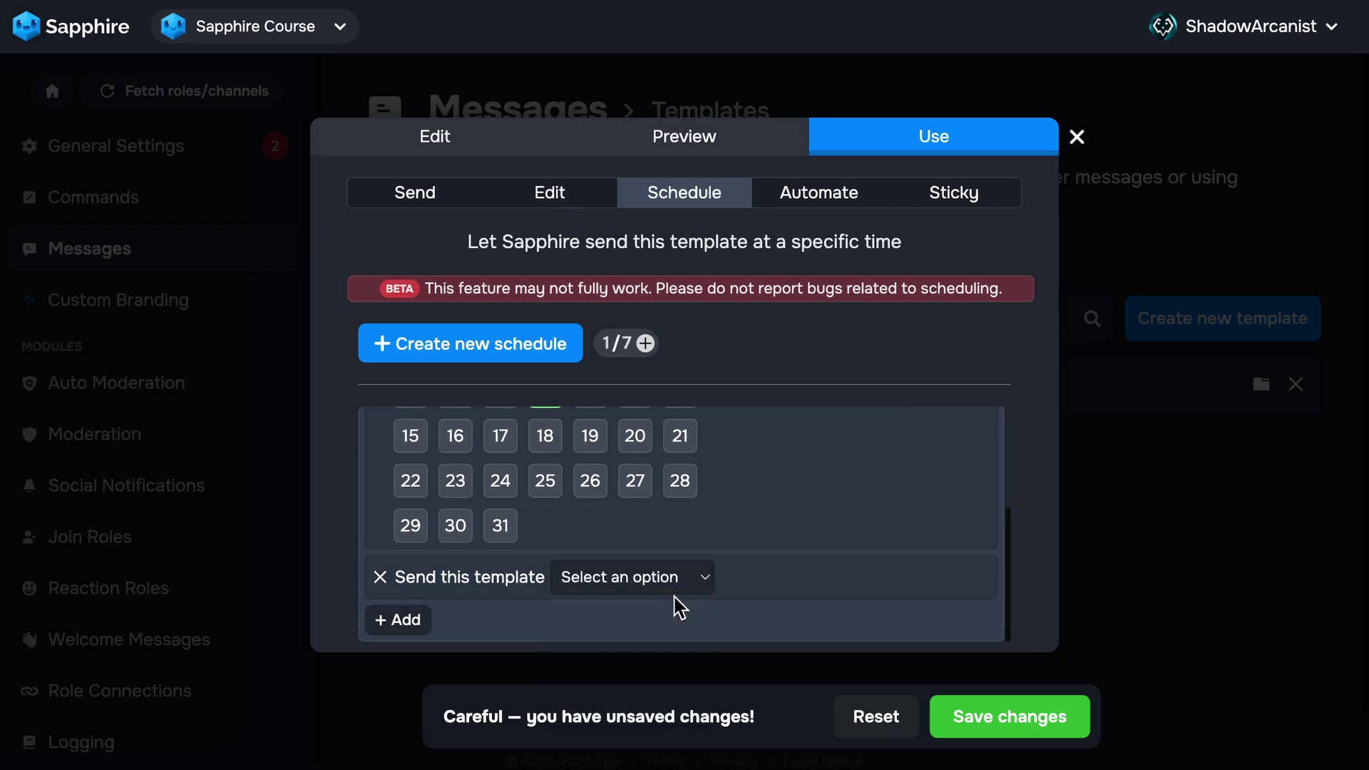
pyautogui.click(944, 579)
pyautogui.click(941, 284)
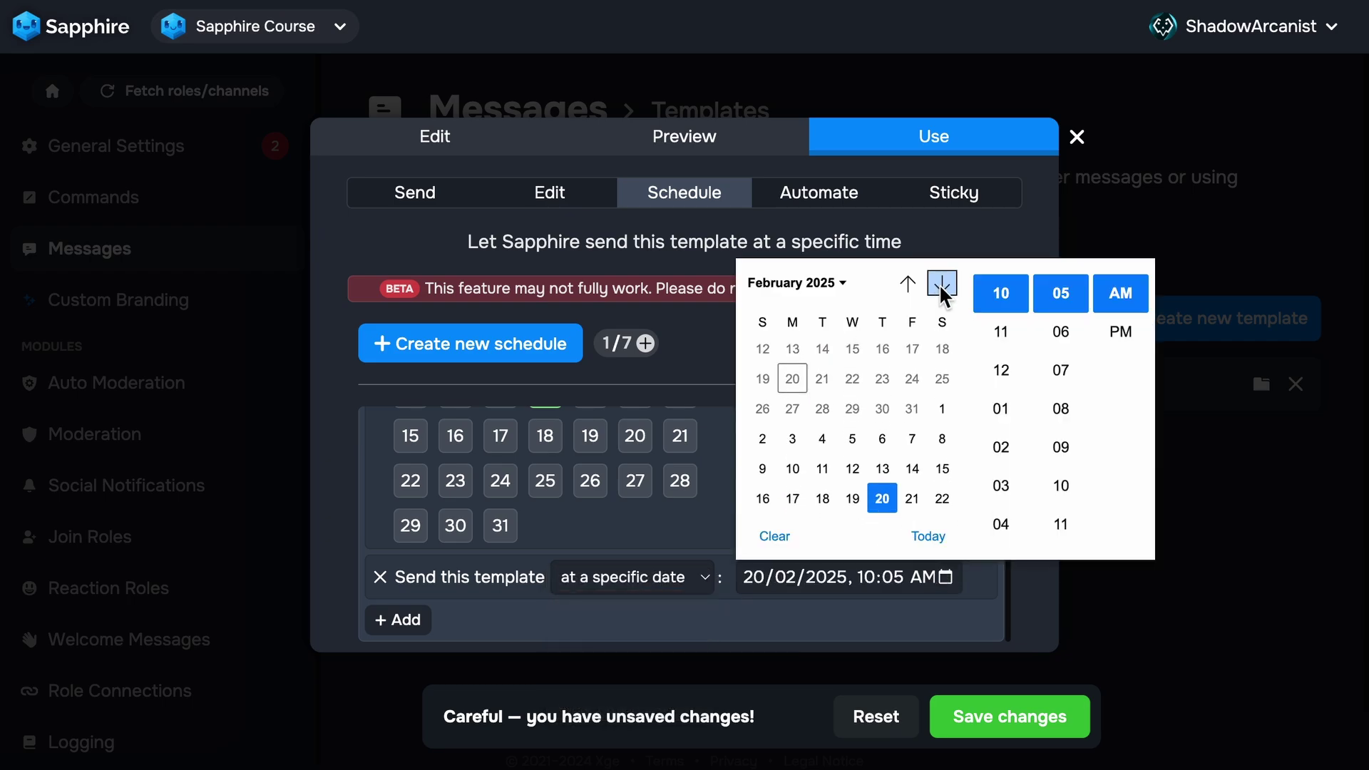
pyautogui.click(942, 284)
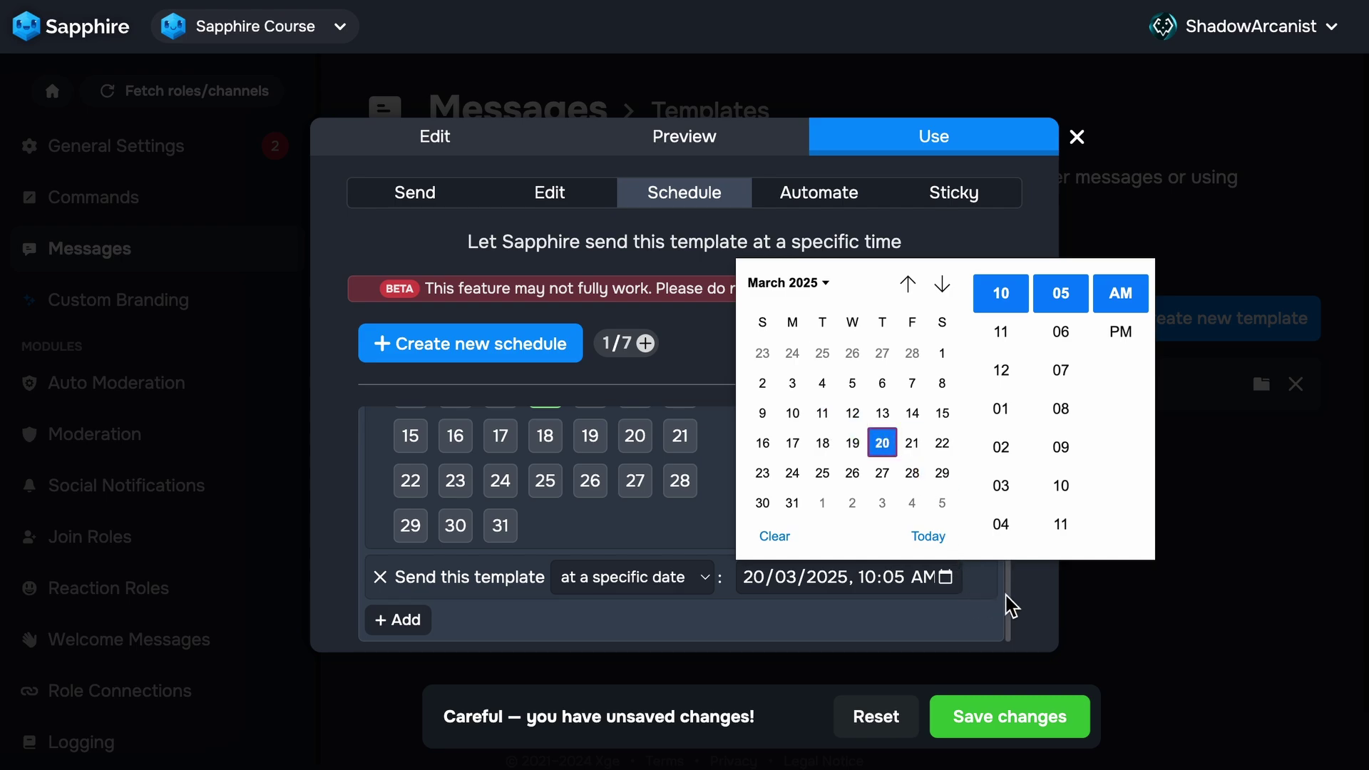
pyautogui.click(820, 595)
pyautogui.scroll(3, 798, 563)
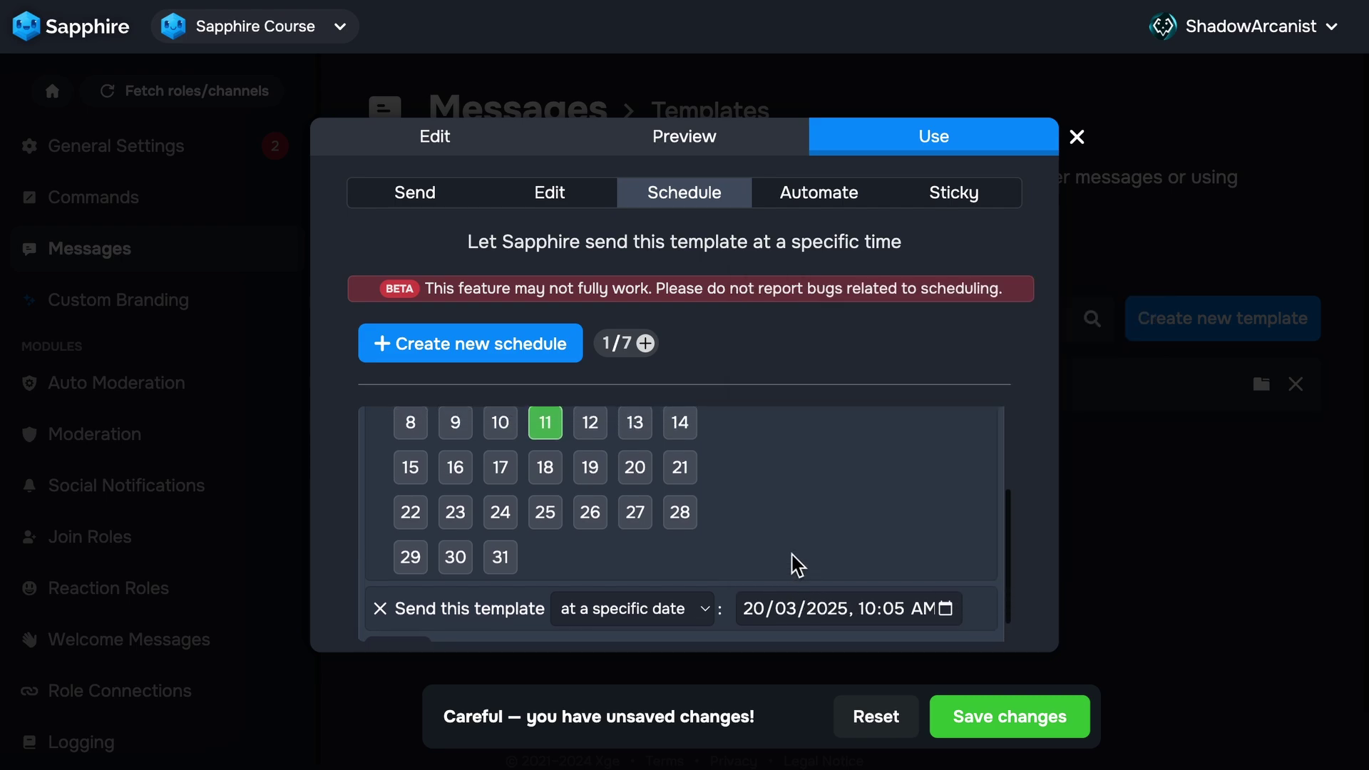
pyautogui.scroll(-3, 666, 544)
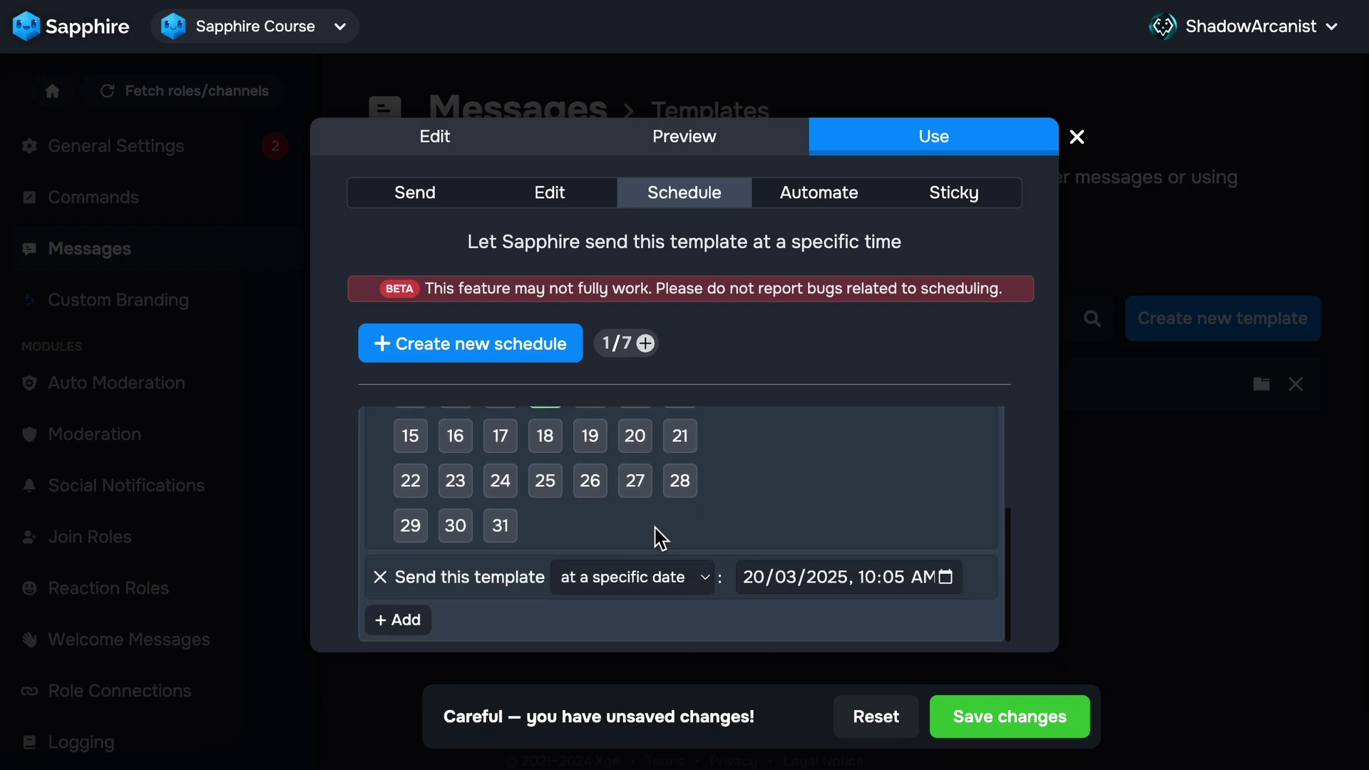
pyautogui.scroll(3, 662, 539)
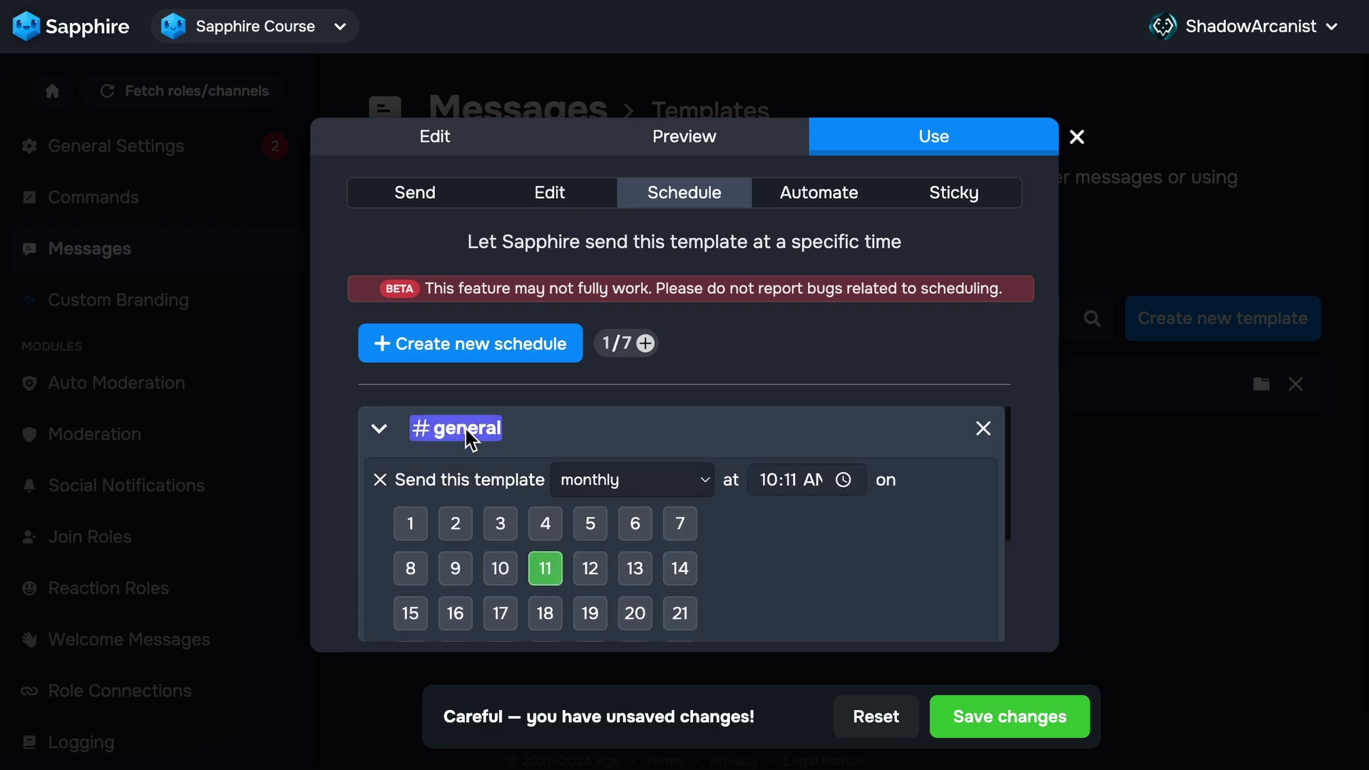
# - Create a new #rules schedule sending at a specific date, with an added condition
pyautogui.click(380, 428)
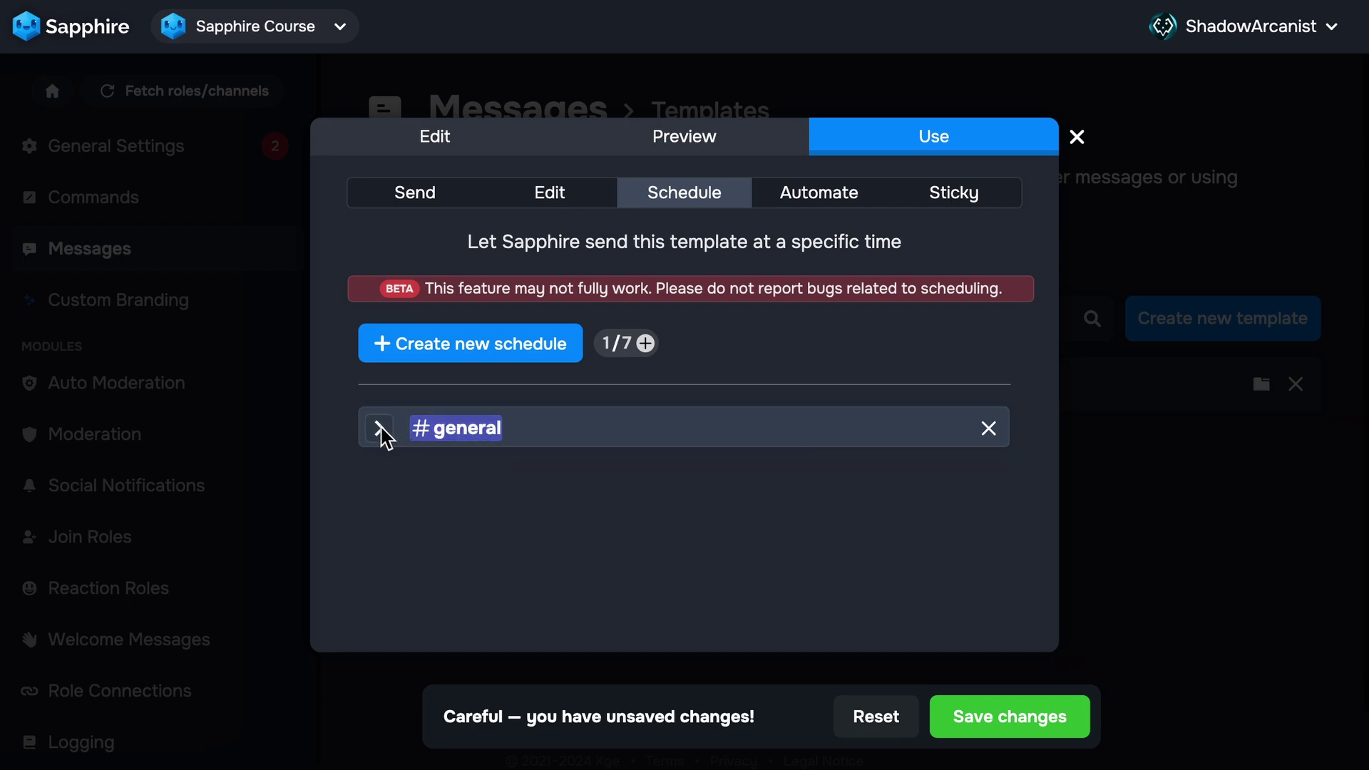
pyautogui.click(476, 356)
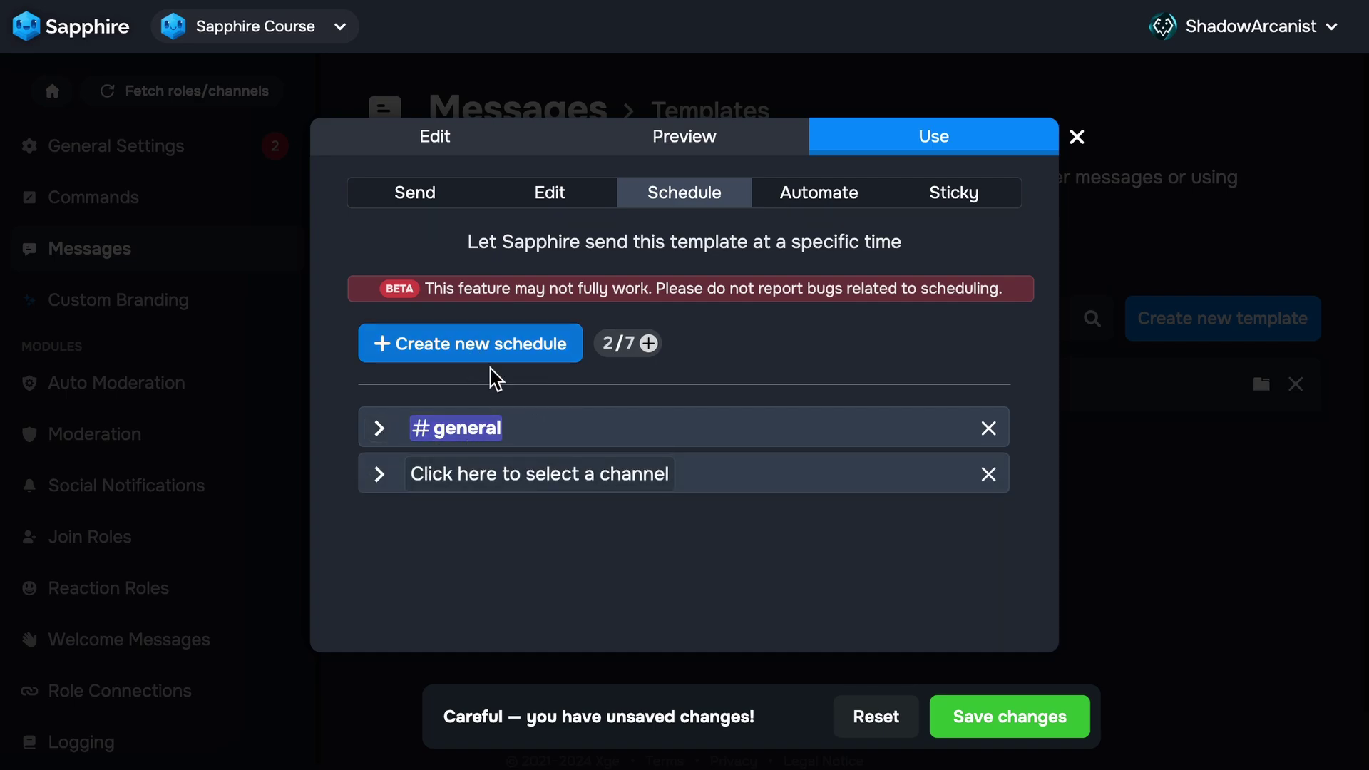
pyautogui.click(574, 477)
pyautogui.click(547, 599)
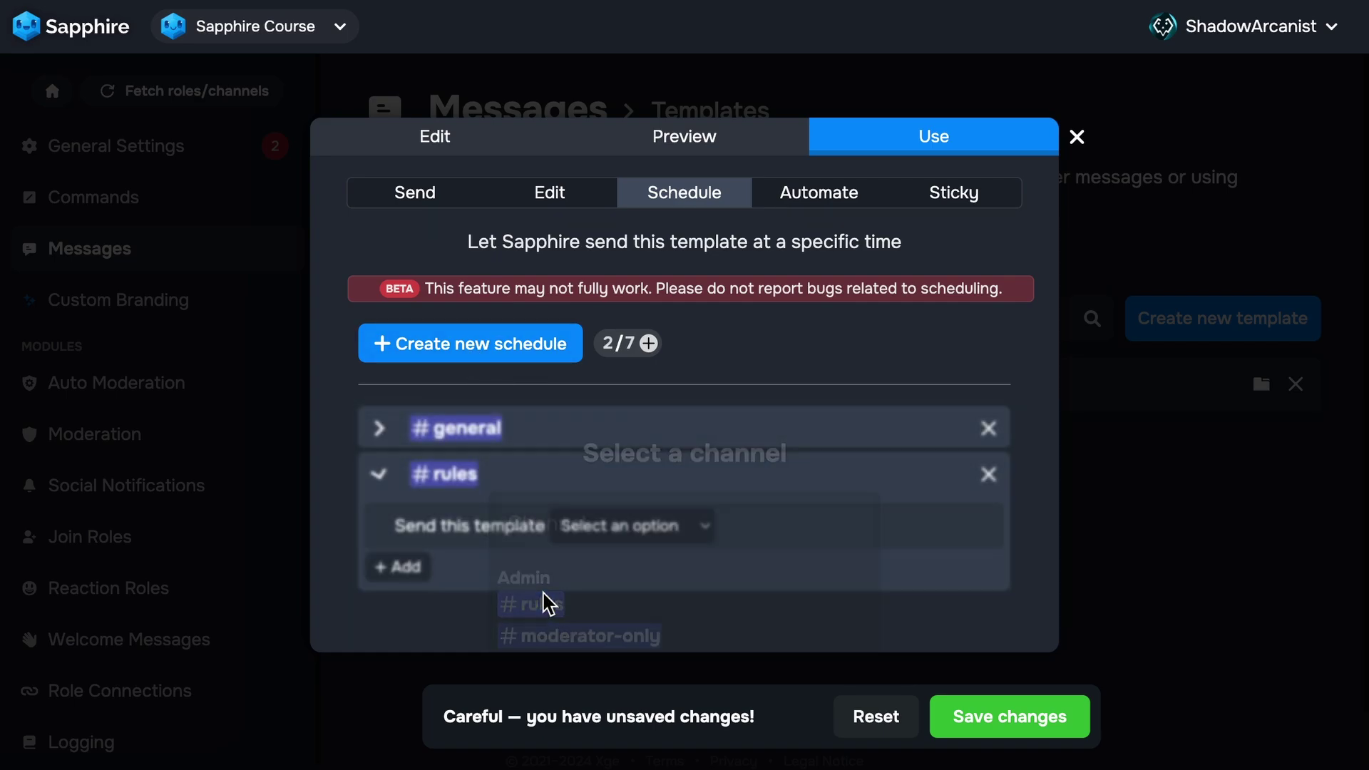
pyautogui.click(635, 533)
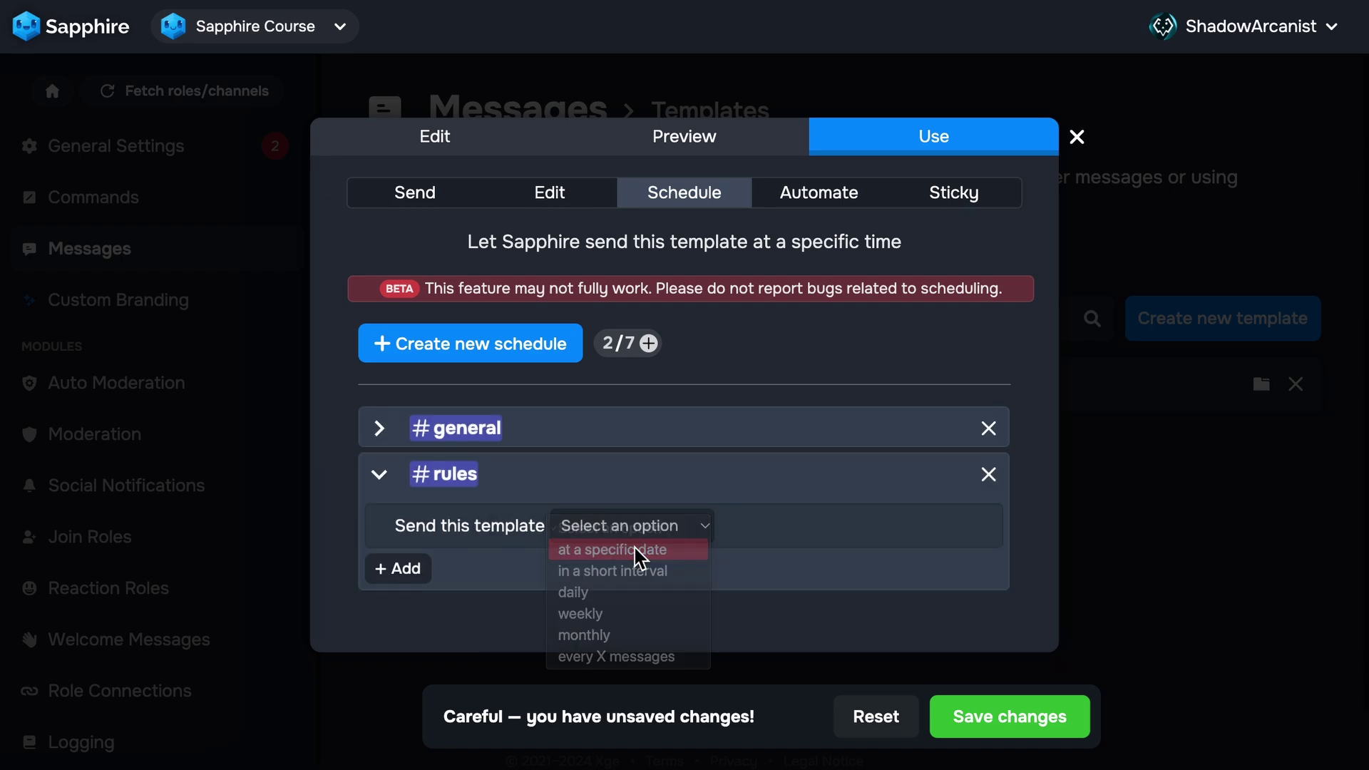
pyautogui.click(635, 546)
pyautogui.click(417, 571)
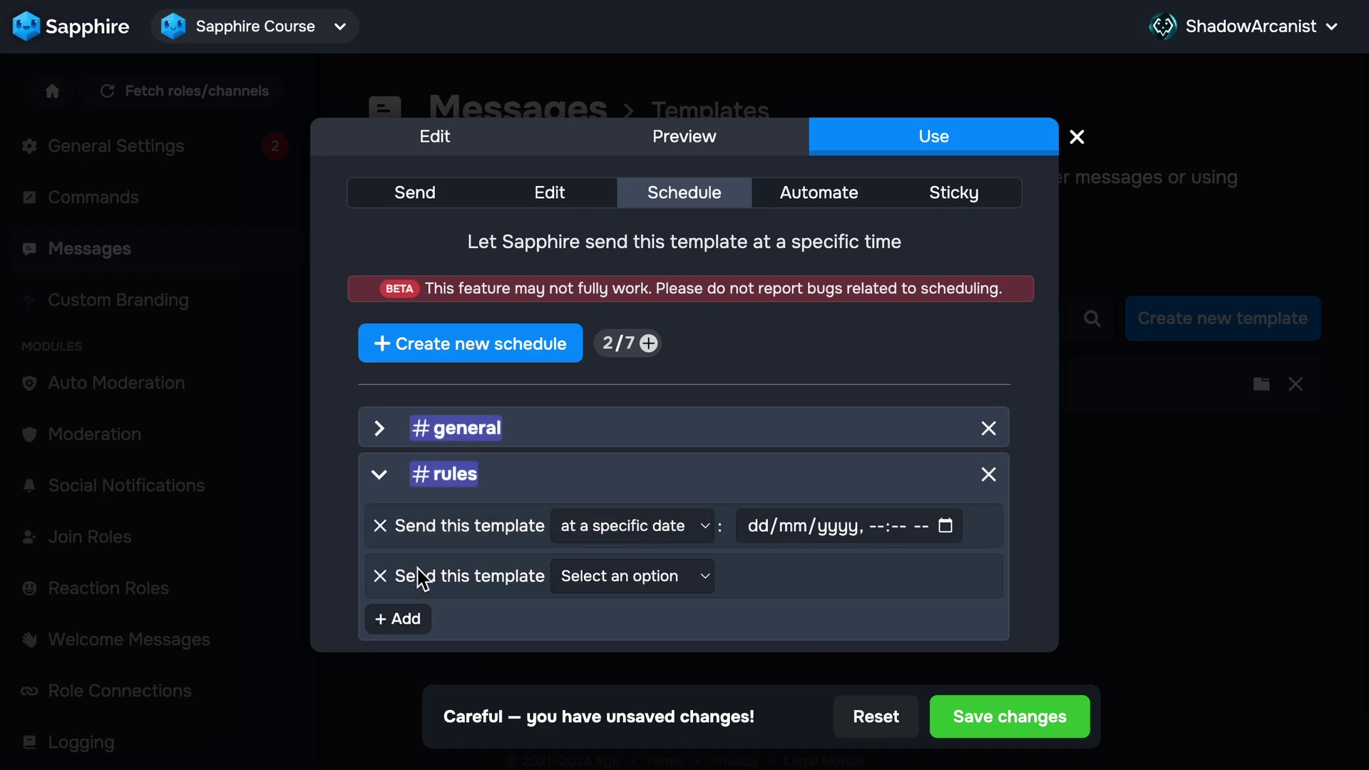
# - Save all schedule changes and close the template back to the Messages Templates list
pyautogui.click(383, 478)
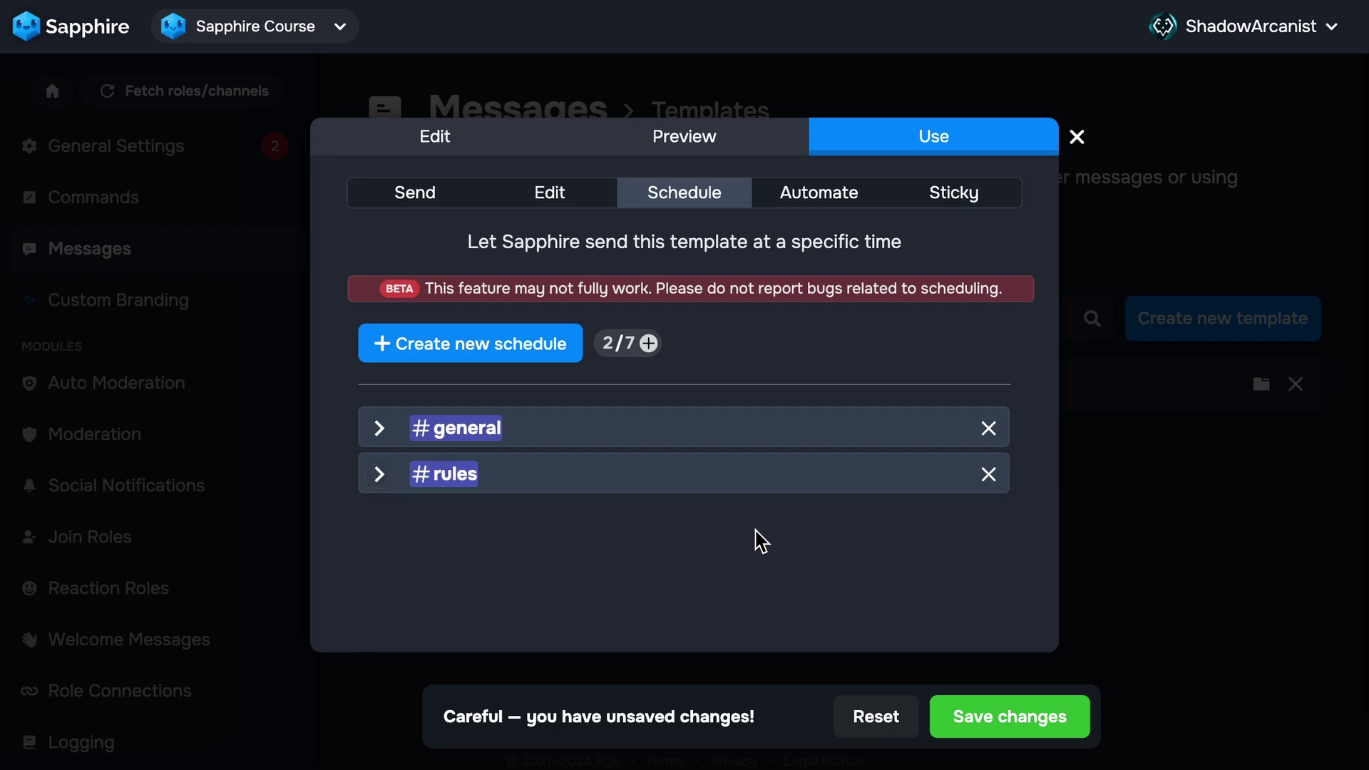
pyautogui.click(973, 701)
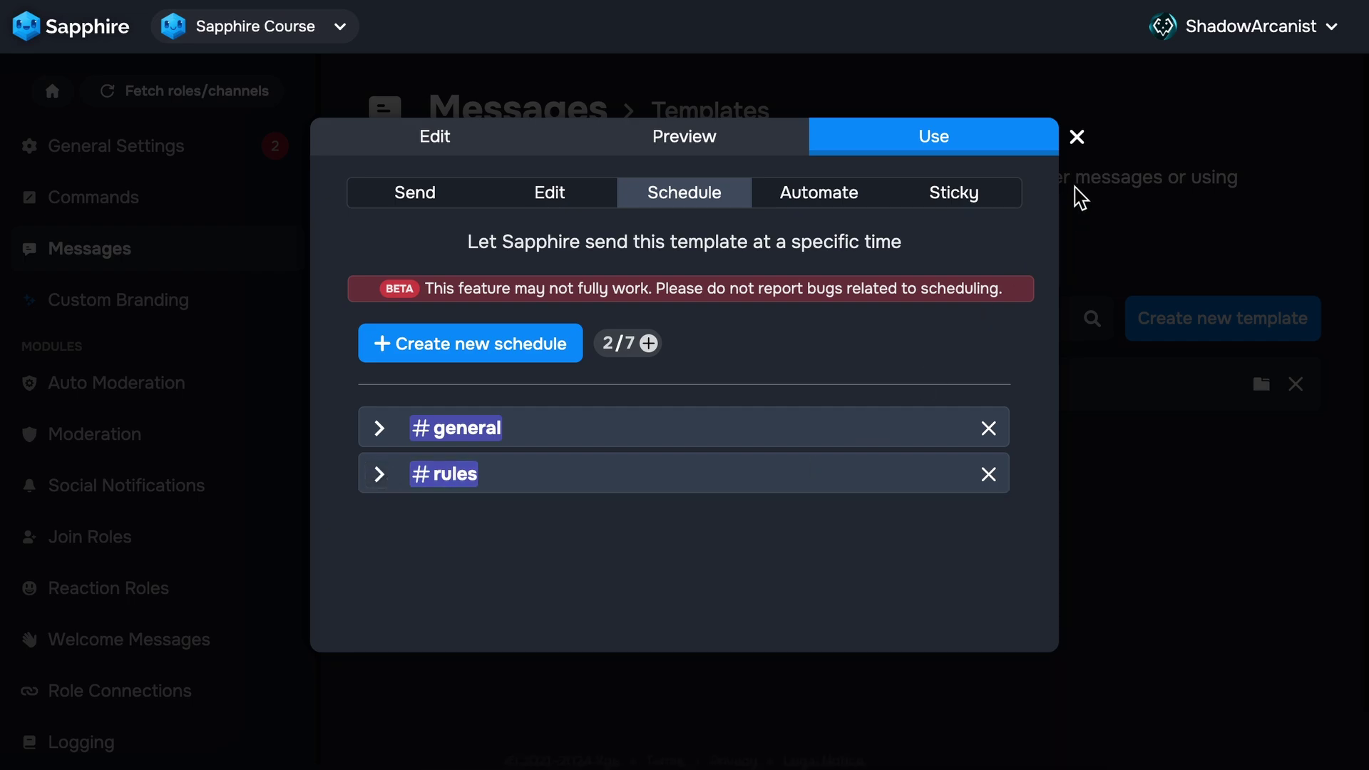
pyautogui.click(1078, 138)
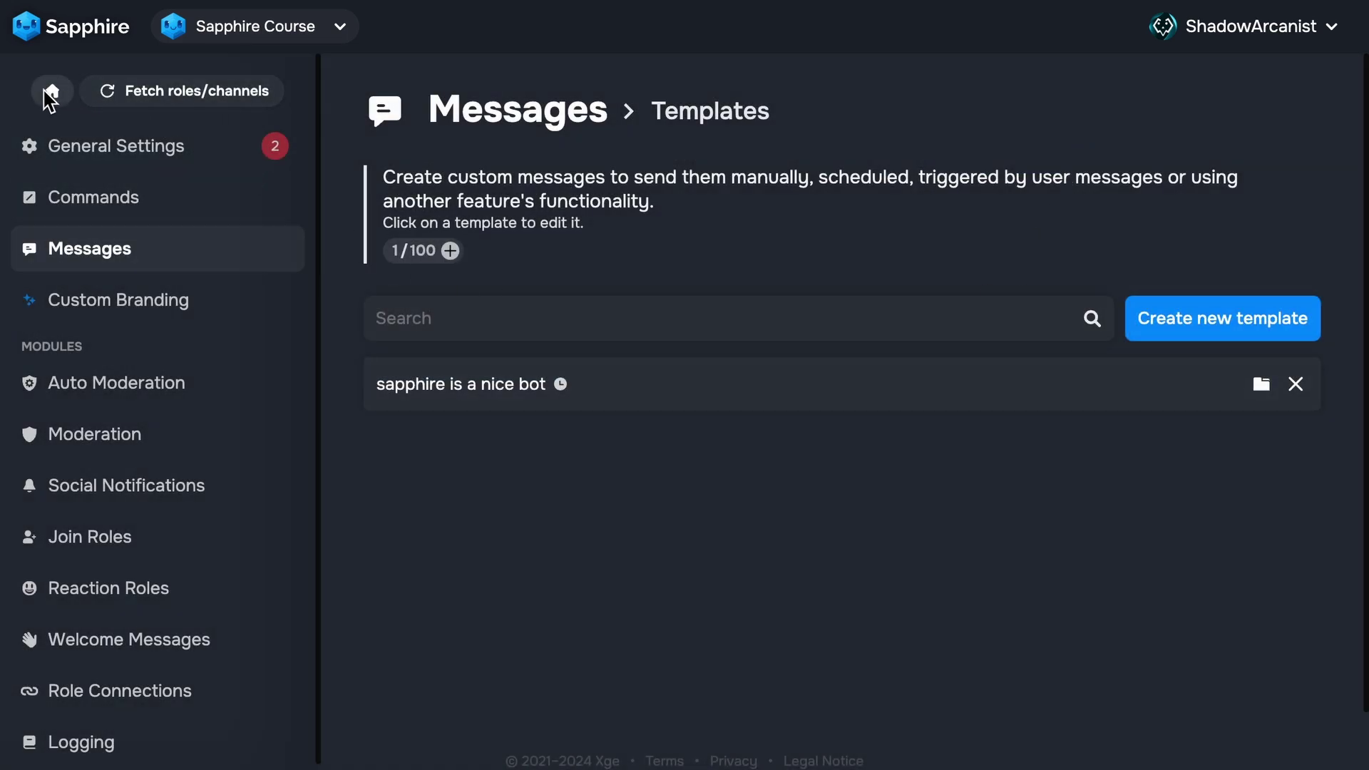